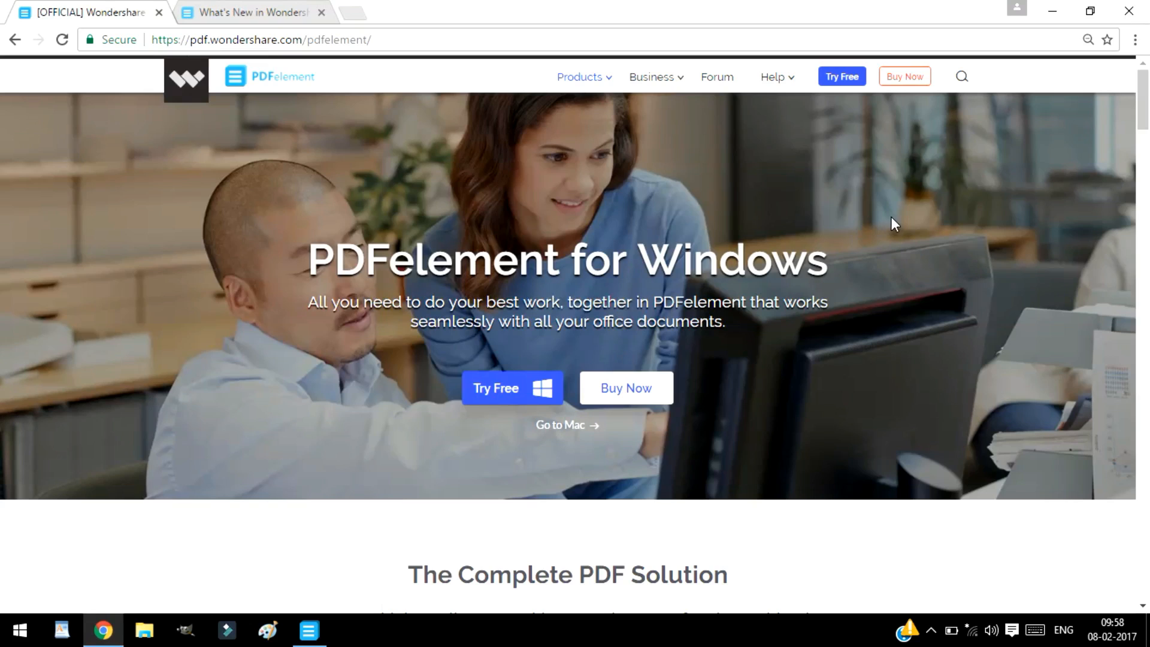
Step: Review the feature sections on the PDFelement product page, from Edit & OCR through Forms & Templates
drag(1143, 120, 1148, 203)
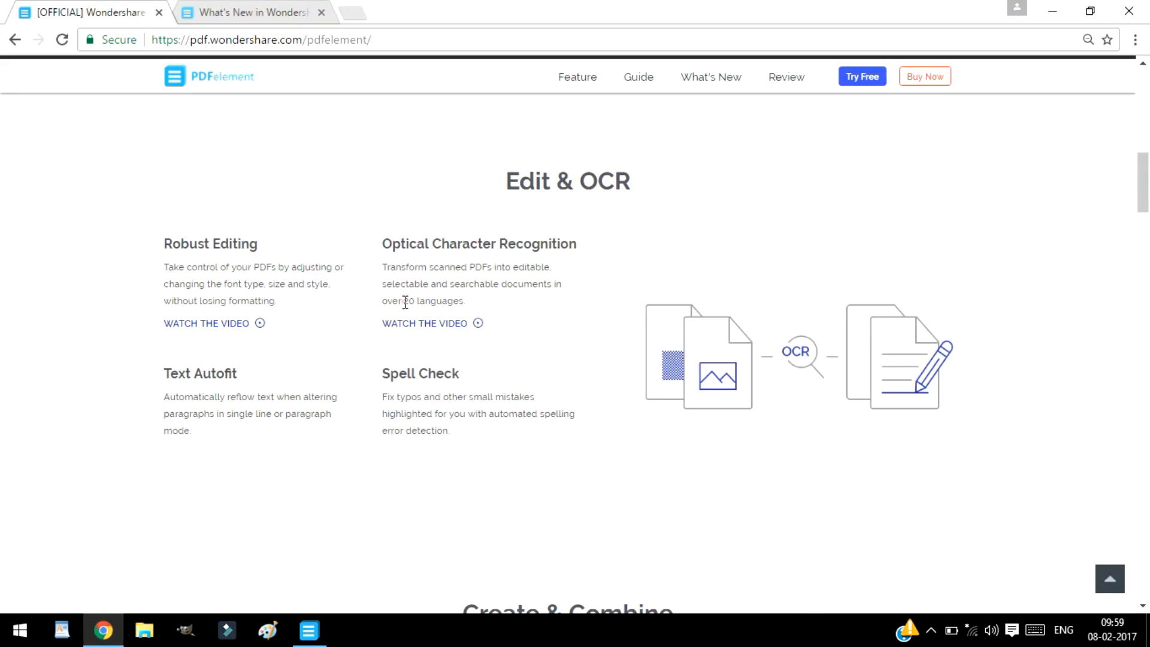
drag(404, 302, 475, 300)
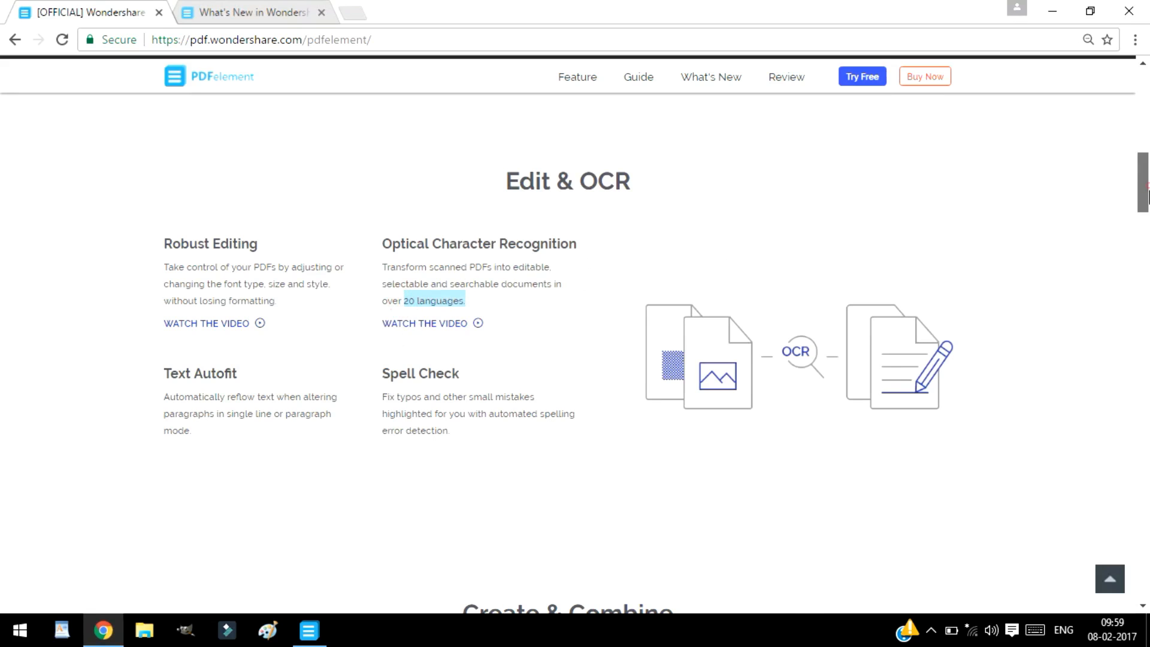
drag(1148, 198, 1147, 244)
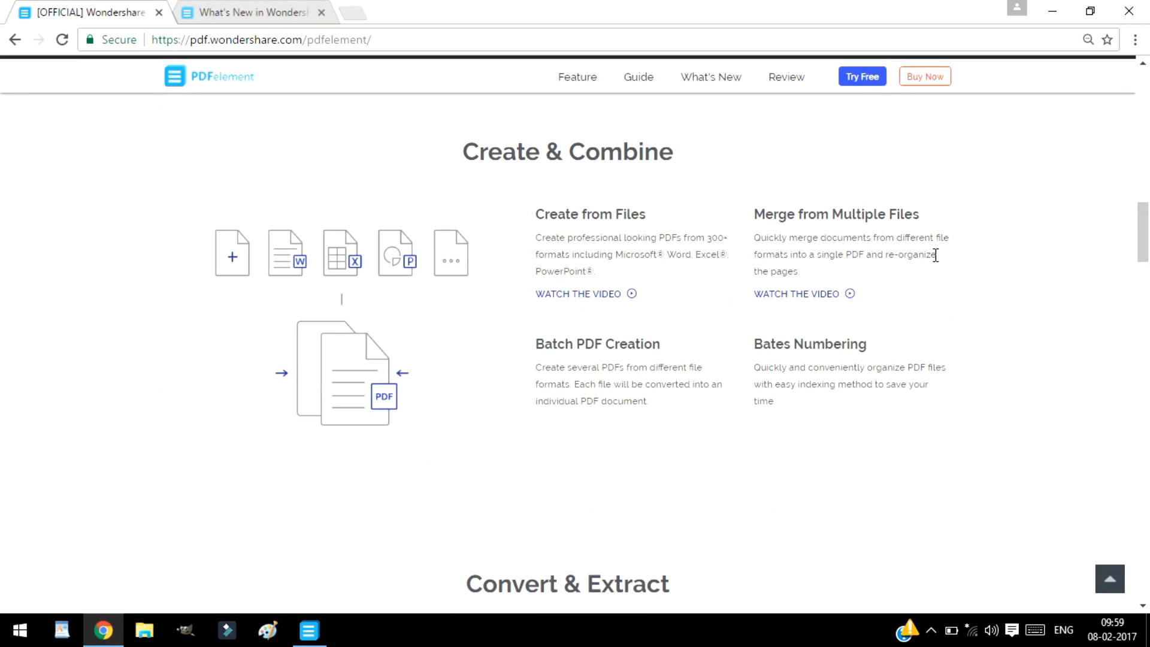
scroll(1147, 238, down, 6)
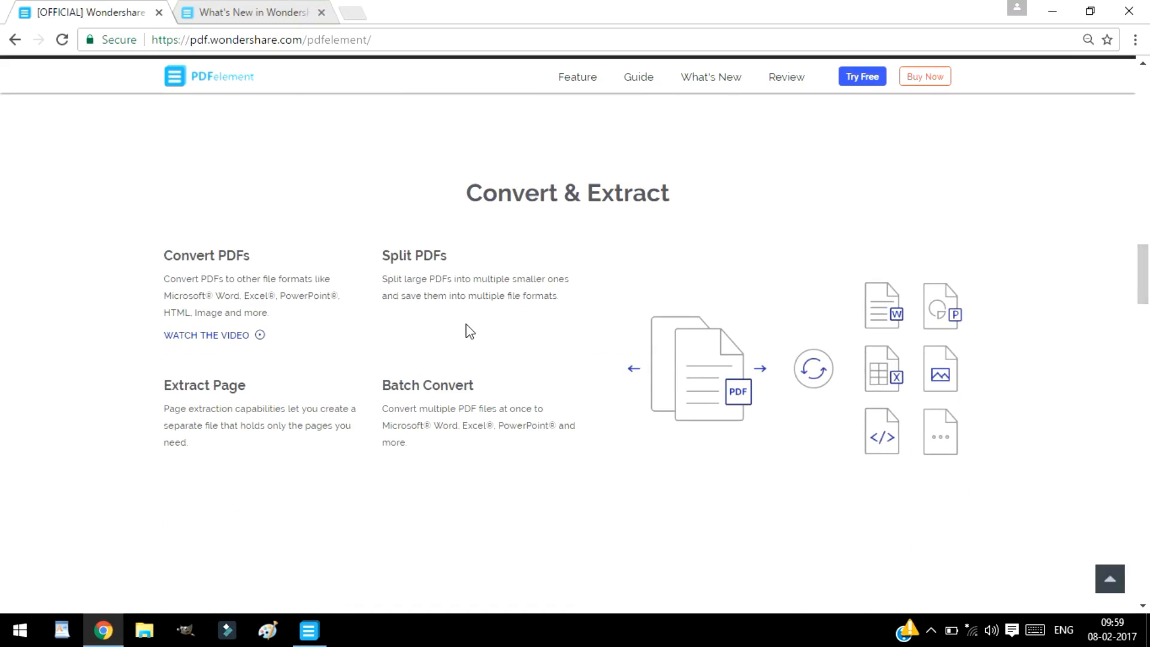
scroll(1145, 300, down, 6)
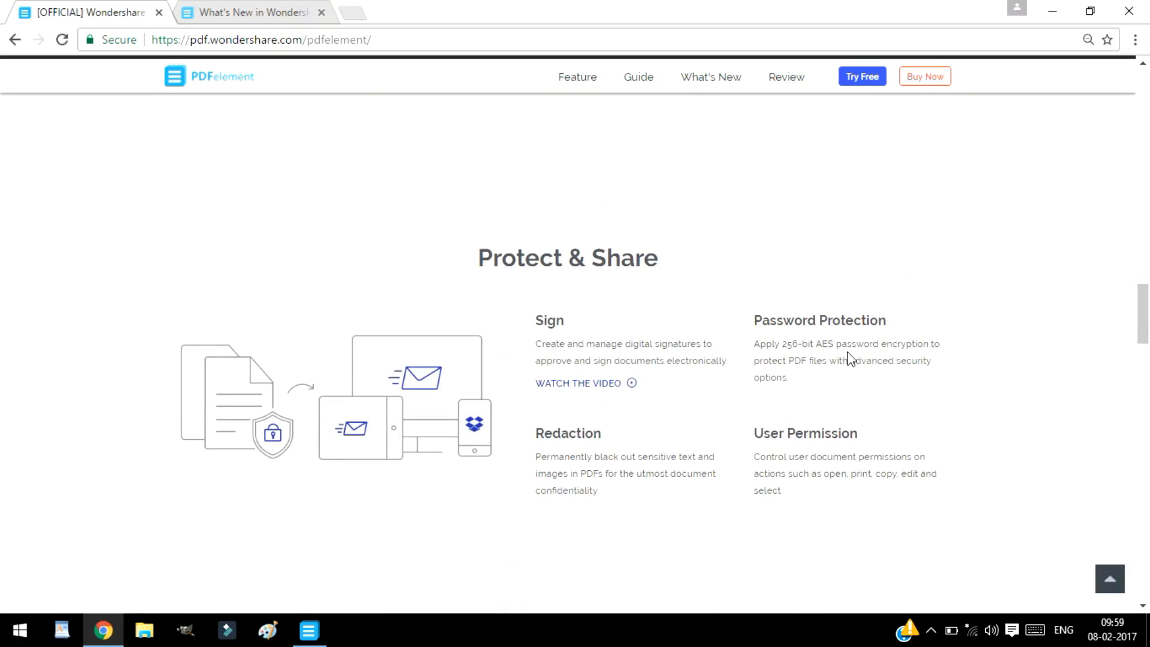
scroll(1143, 335, down, 7)
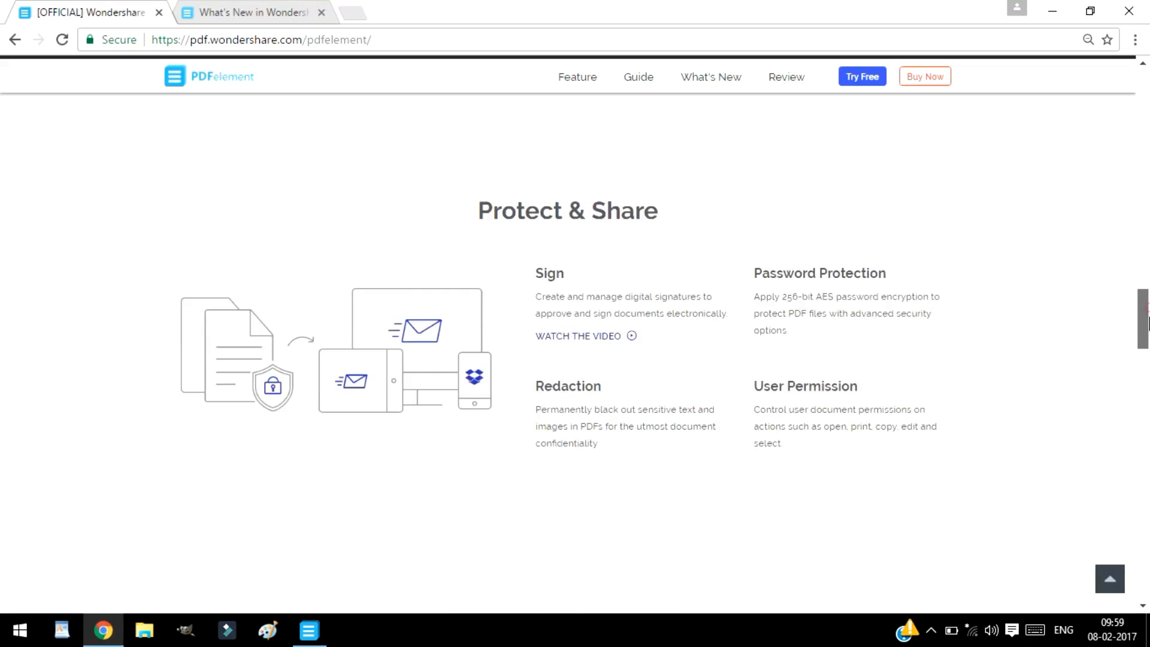
scroll(1145, 371, down, 3)
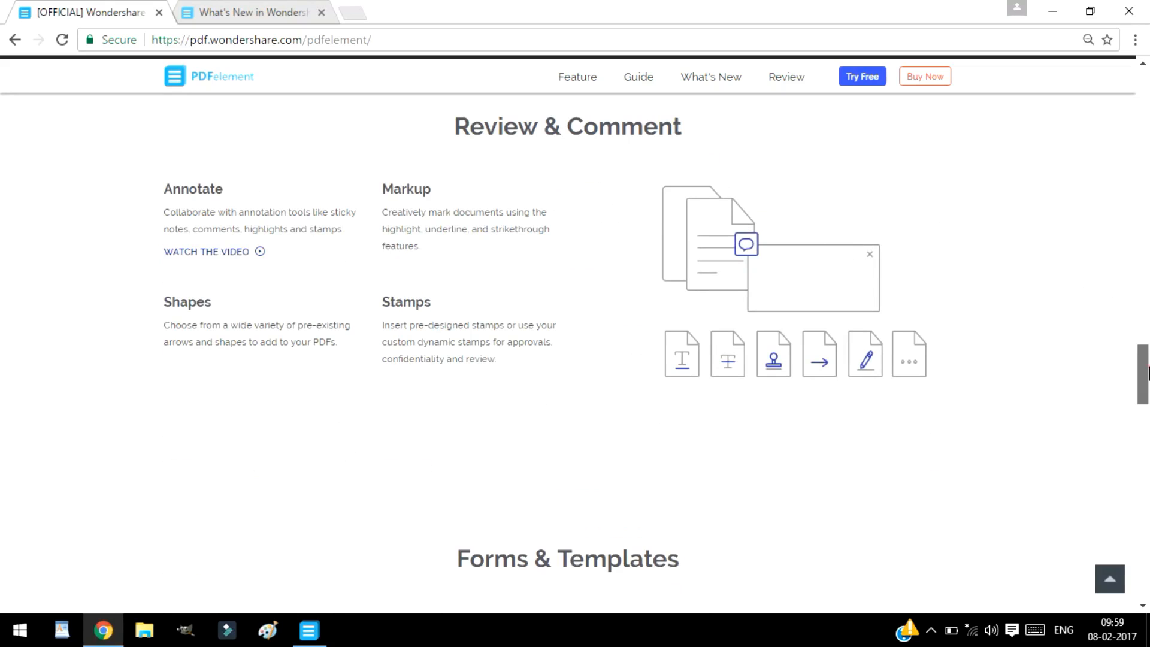
scroll(1143, 387, down, 5)
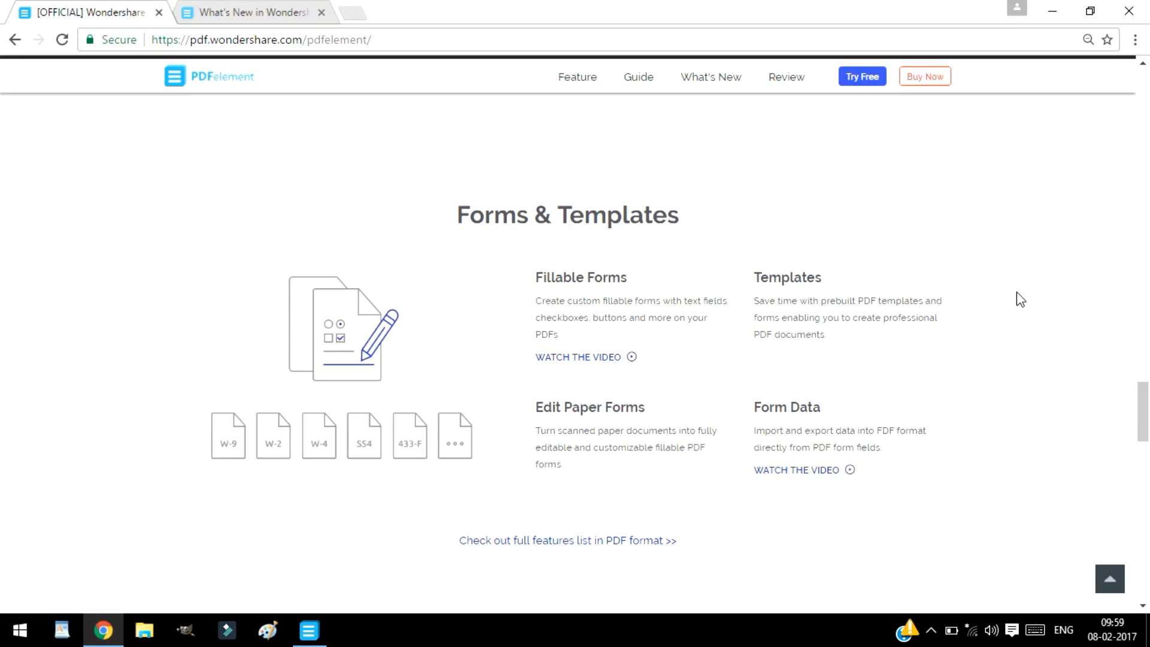
Step: Examine the new editing features on the What's New page for PDFelement
click(257, 12)
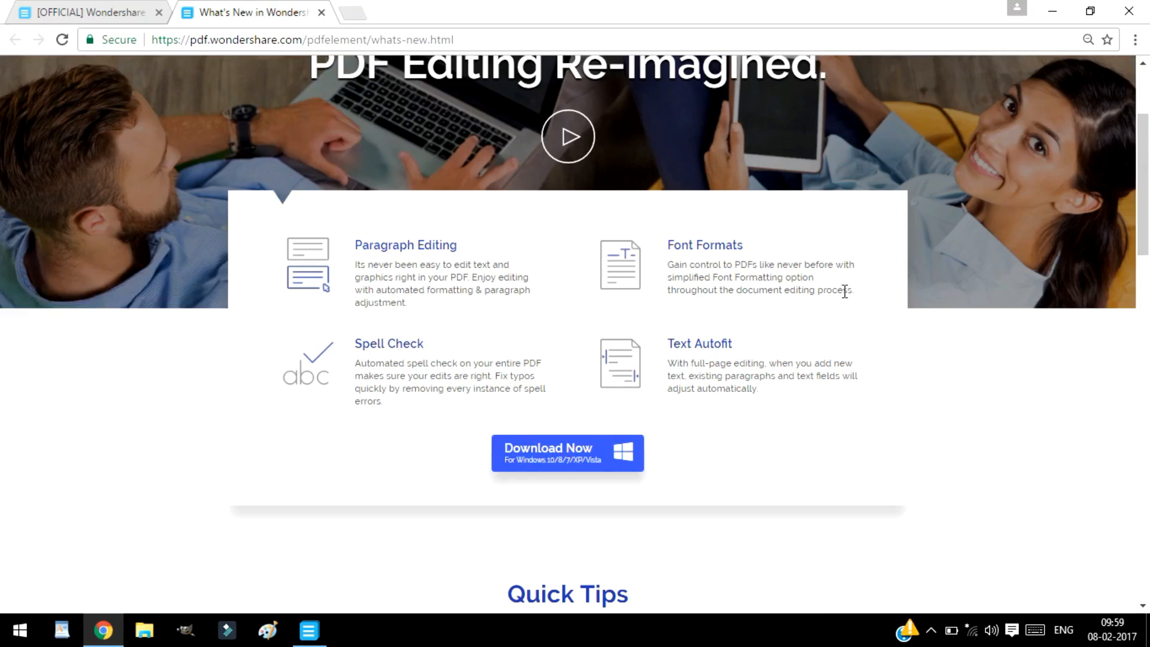
scroll(1148, 137, up, 3)
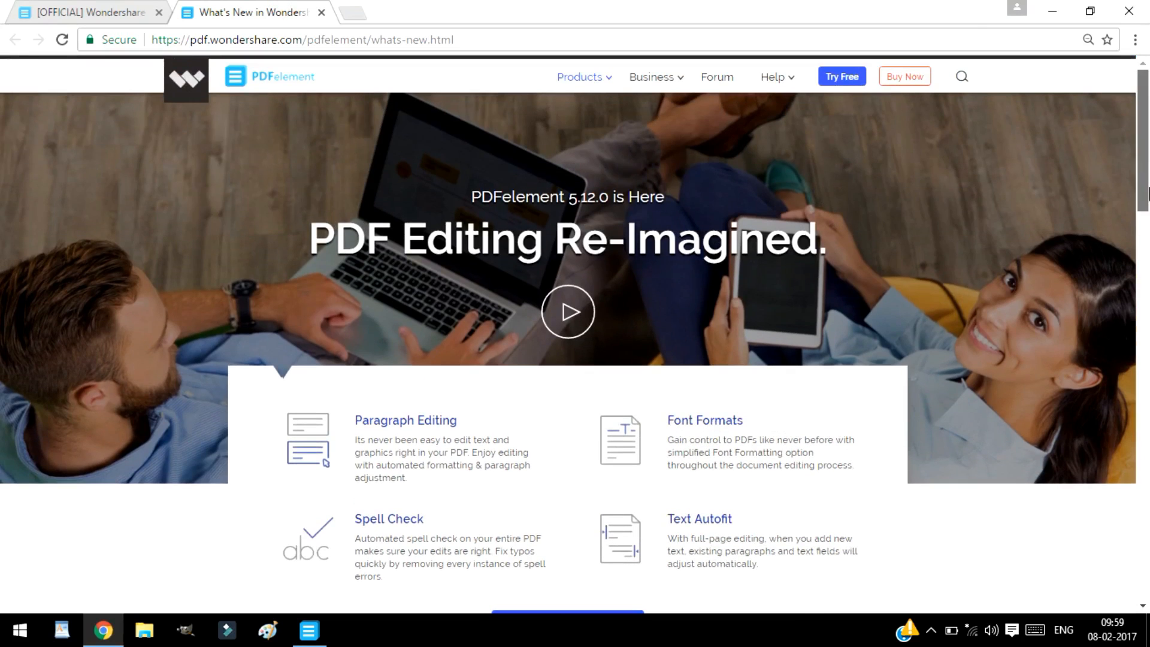
scroll(1148, 192, down, 2)
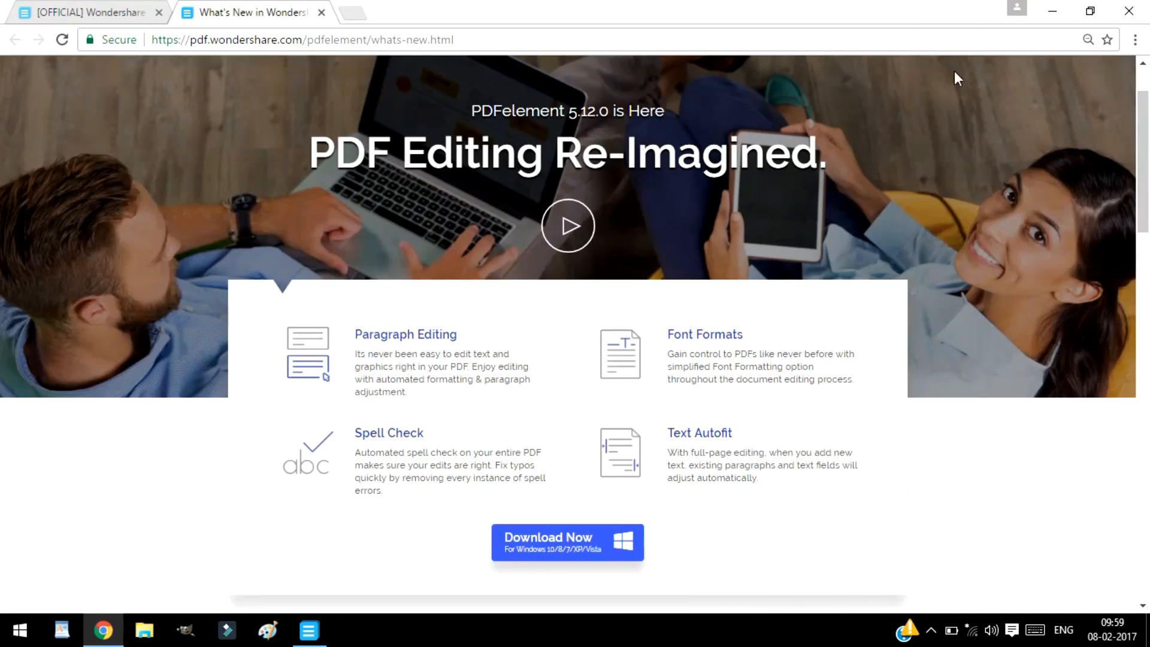
Step: Switch from the browser to PDFelement and create a PDF from the demo.docx file on the desktop
click(1051, 11)
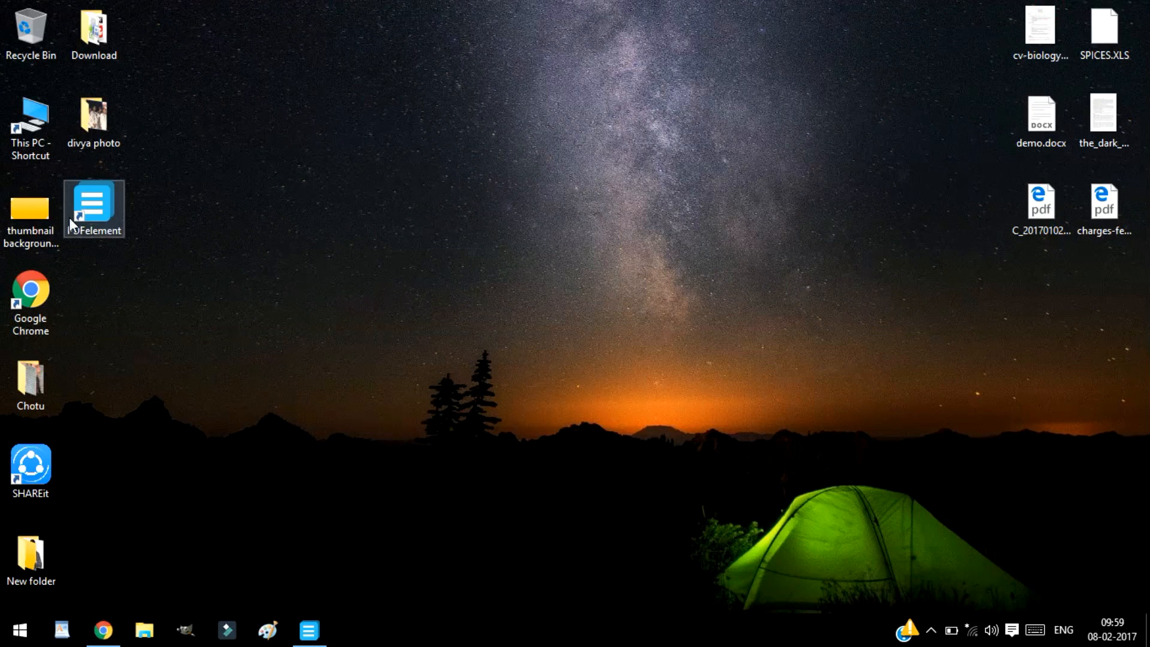
double_click(97, 217)
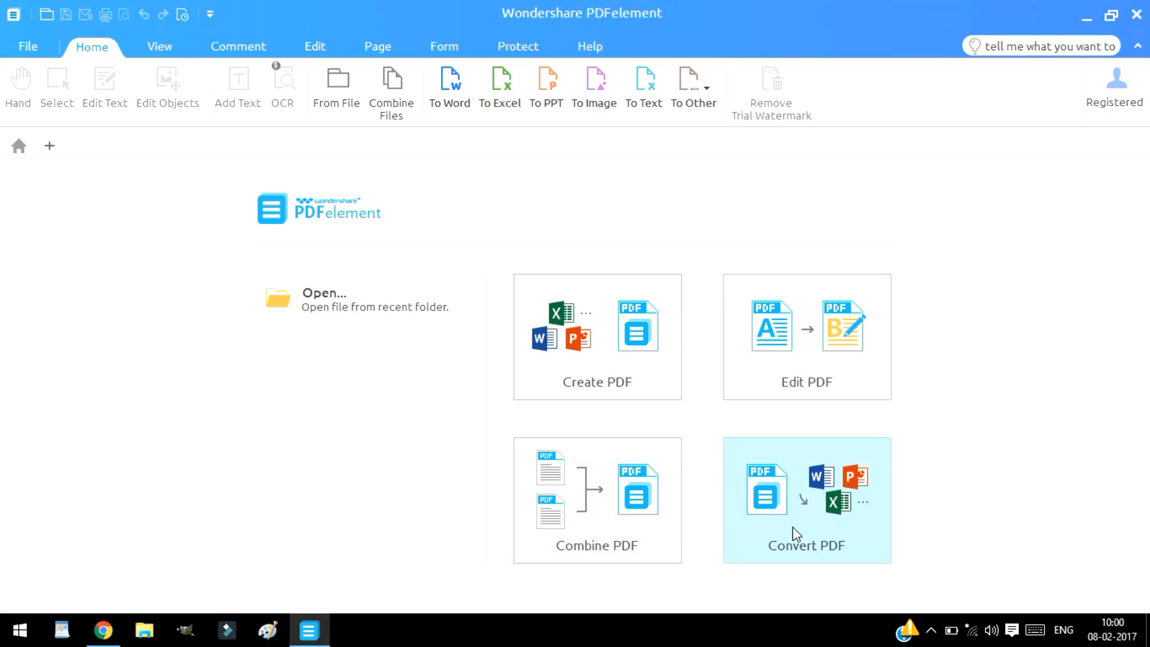
click(625, 381)
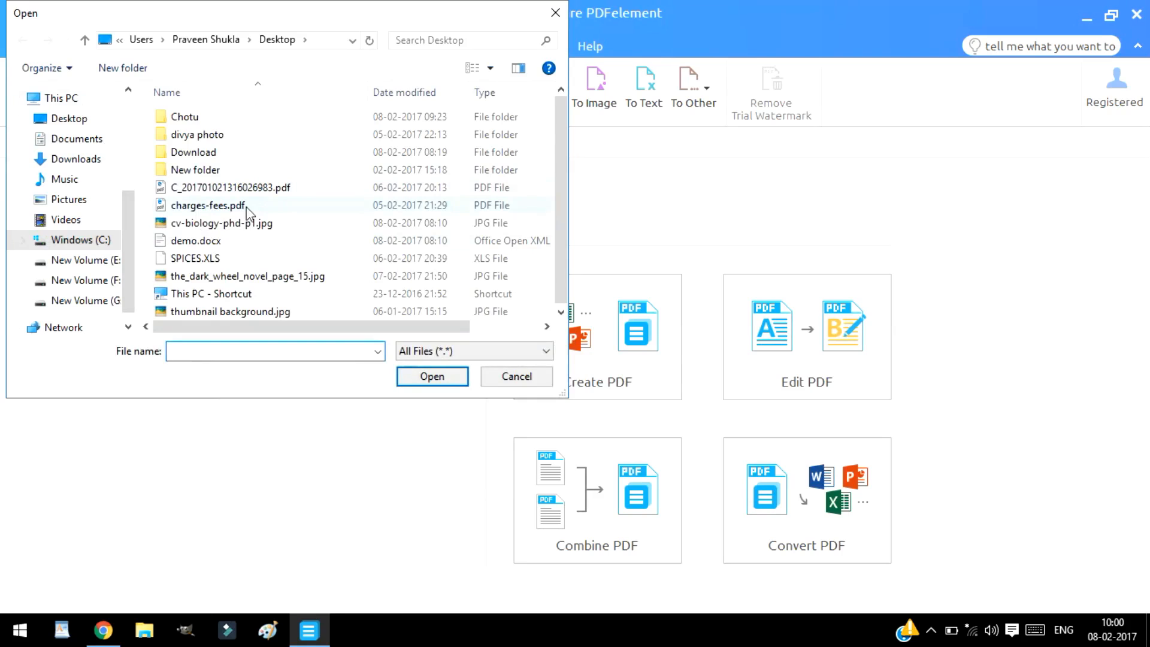
click(390, 242)
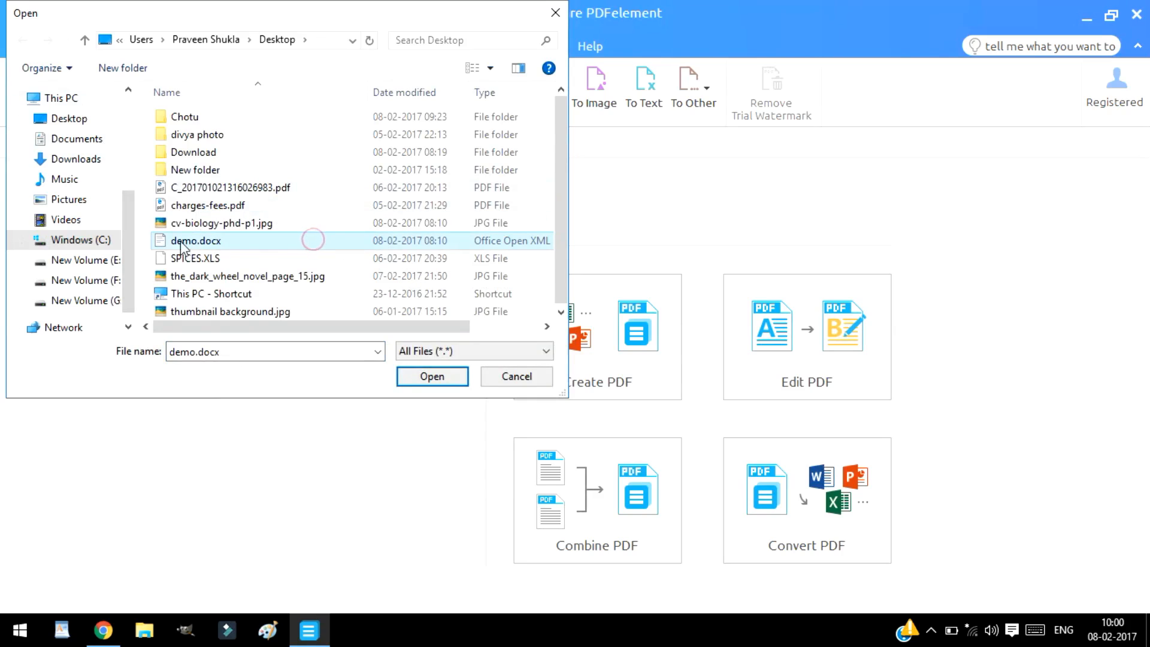
click(431, 377)
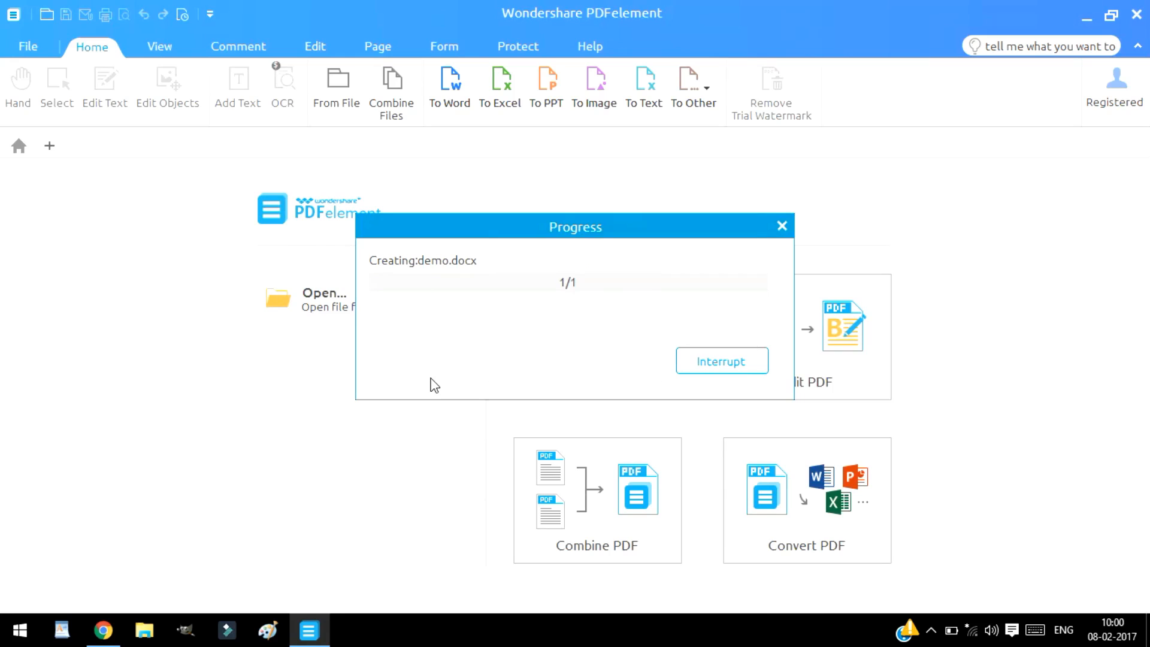
click(731, 362)
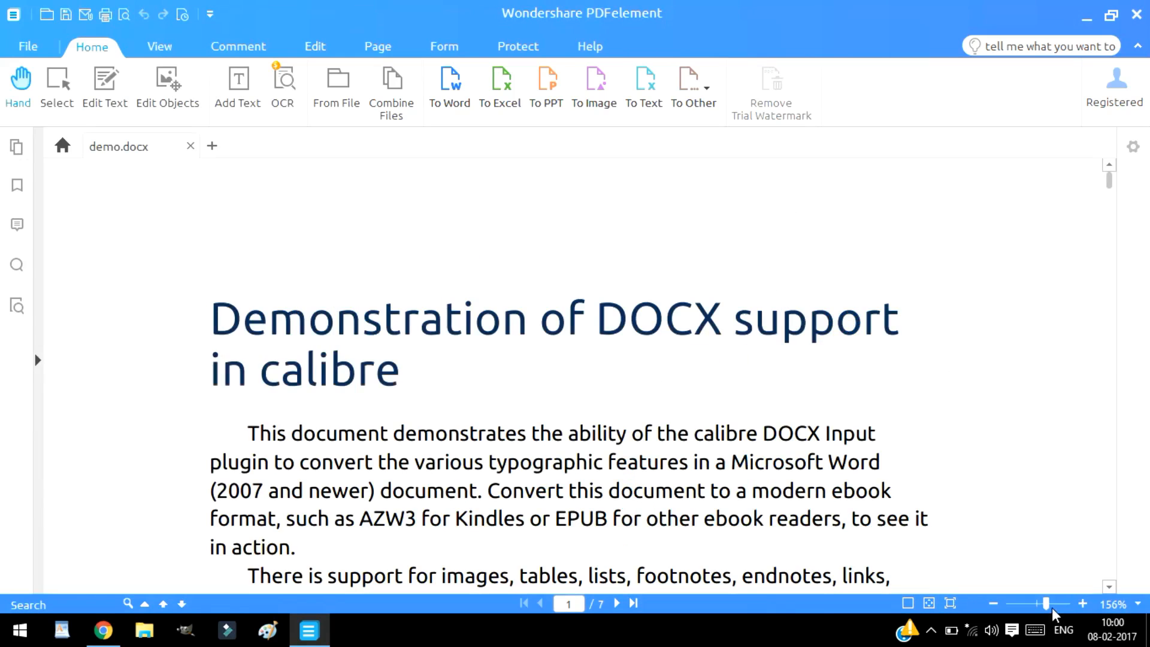
Step: Edit the text so that "There" becomes "The" in the paragraph beginning "There is support for images"
drag(1045, 604, 1036, 603)
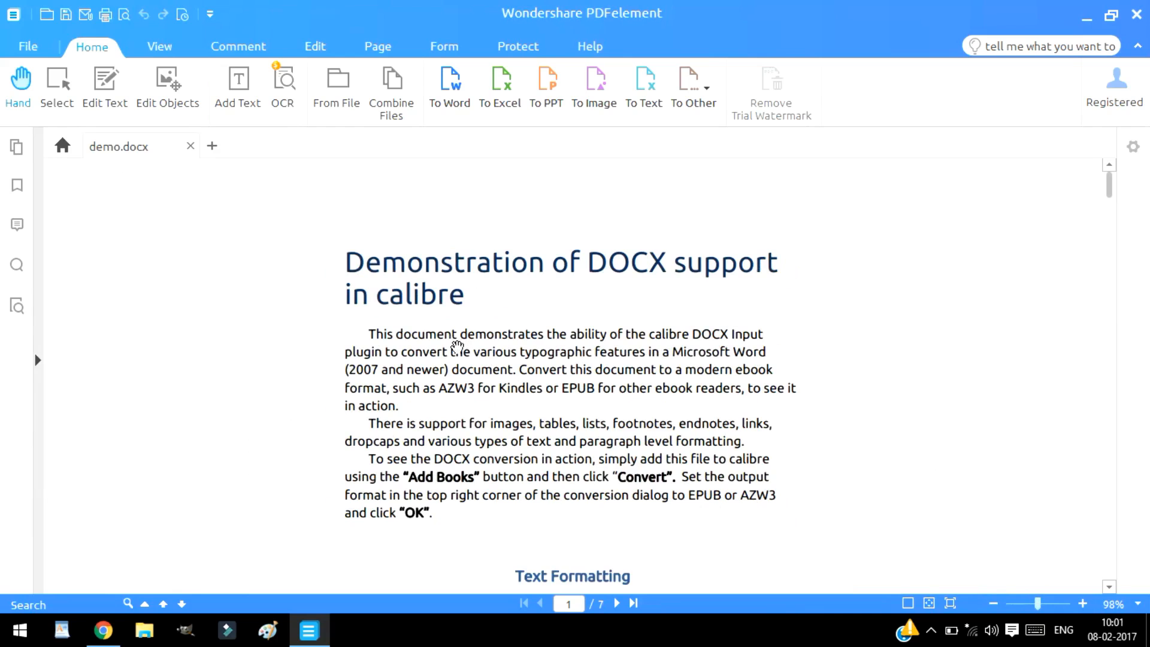
scroll(1107, 218, down, 1)
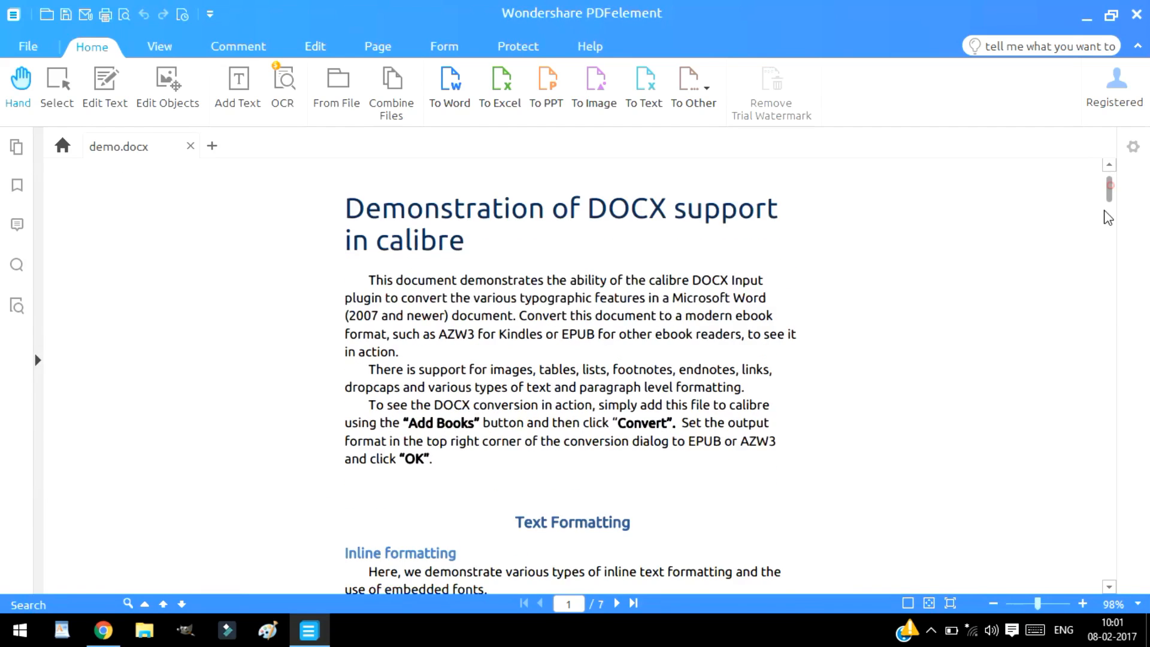
mouse_move(1107, 217)
mouse_down()
mouse_move(1108, 231)
mouse_move(1114, 206)
mouse_up()
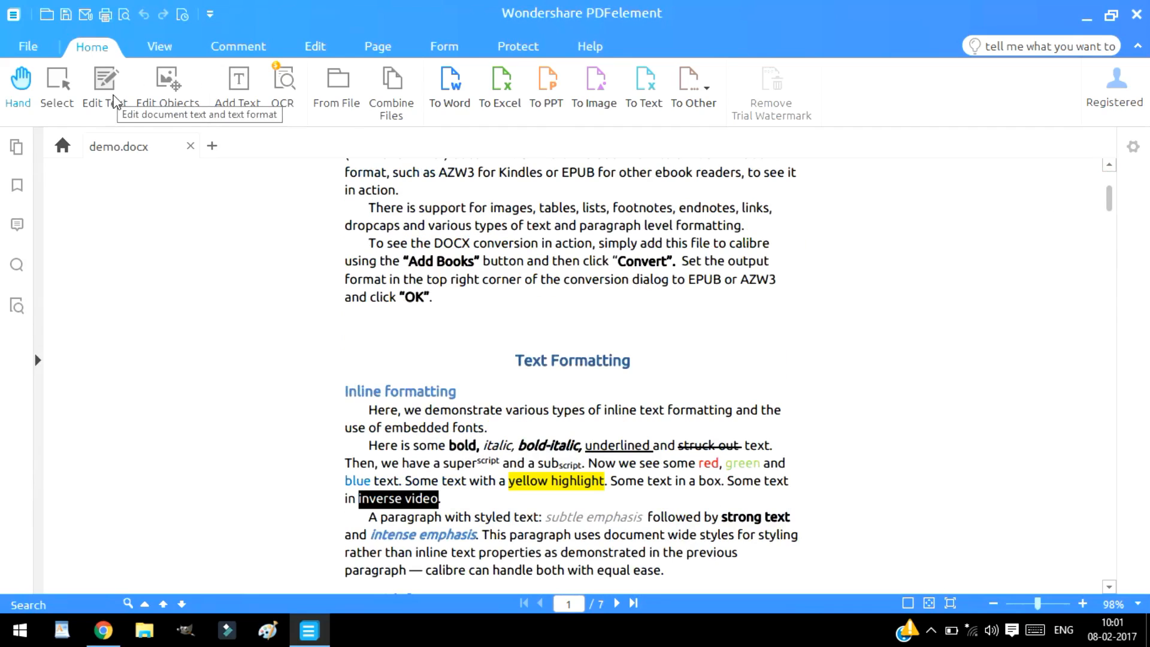
click(116, 102)
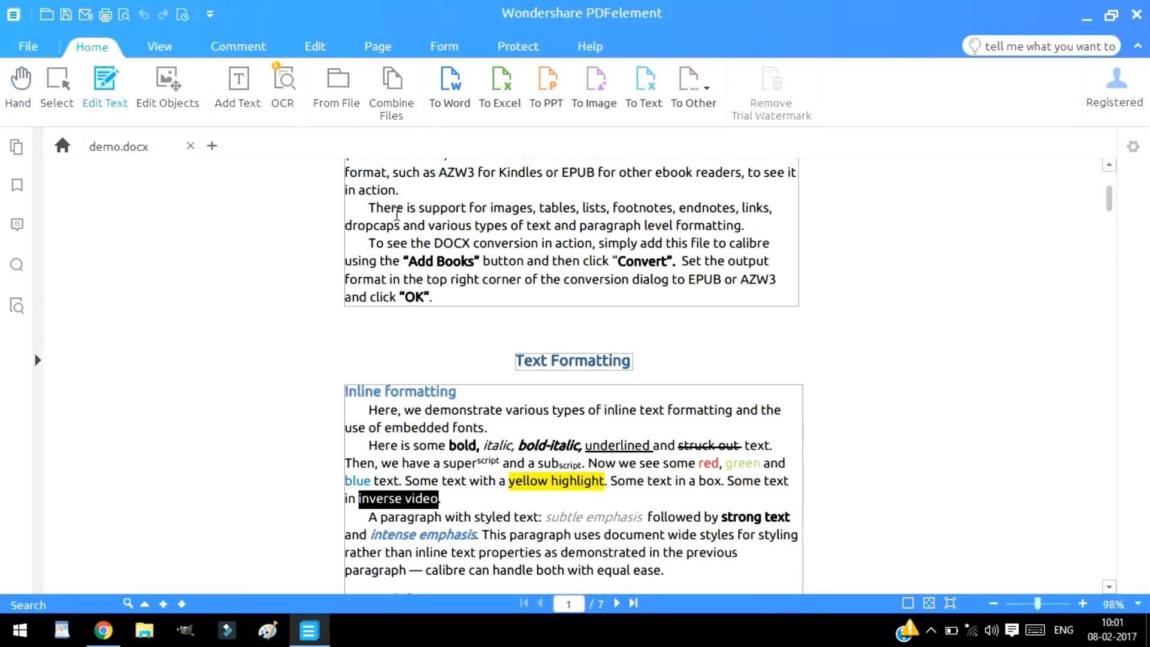
click(392, 211)
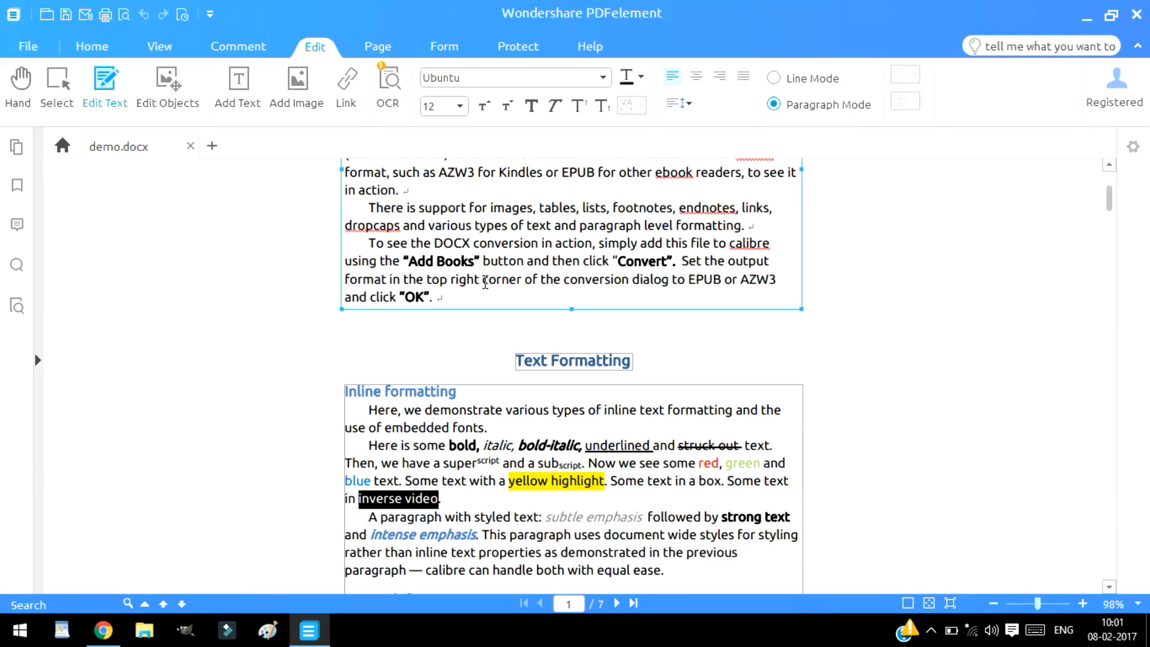
key(Delete)
key(Delete)
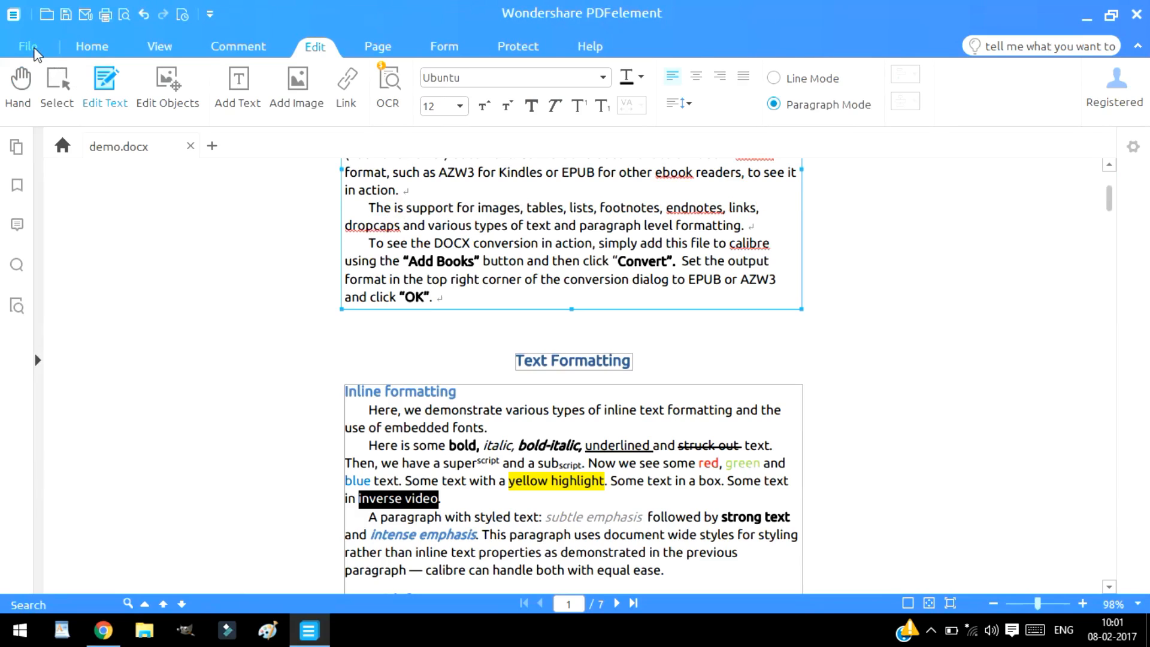
Step: Save the edited document to the desktop as a PDF named demo.ddjjocx.pdf
click(35, 52)
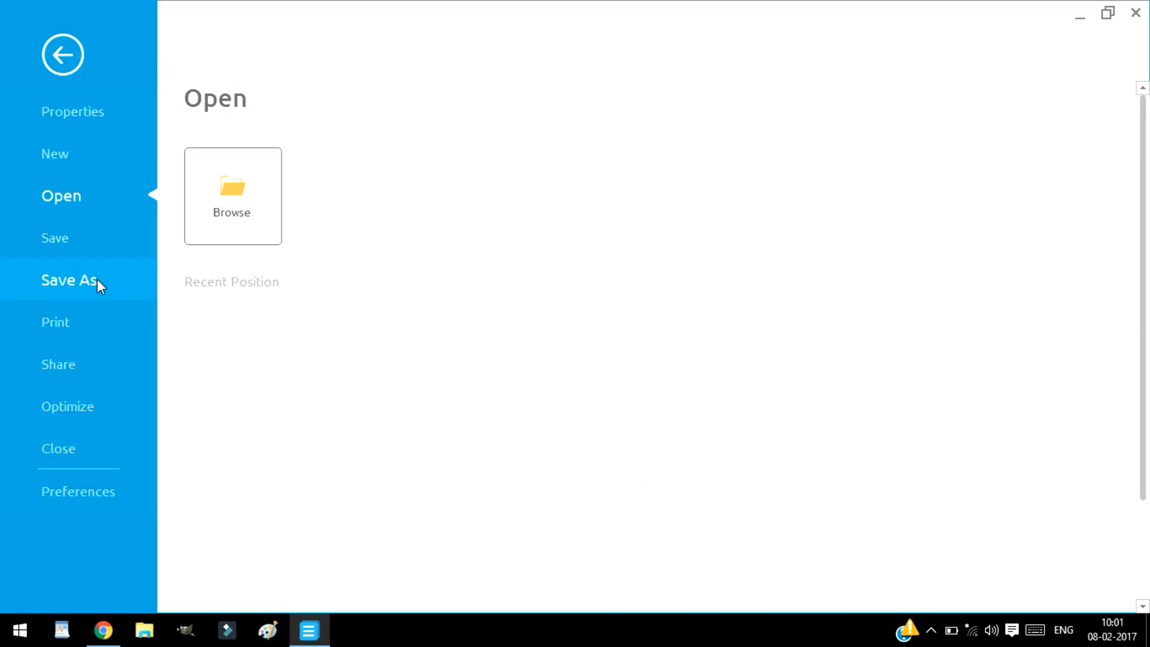
click(97, 279)
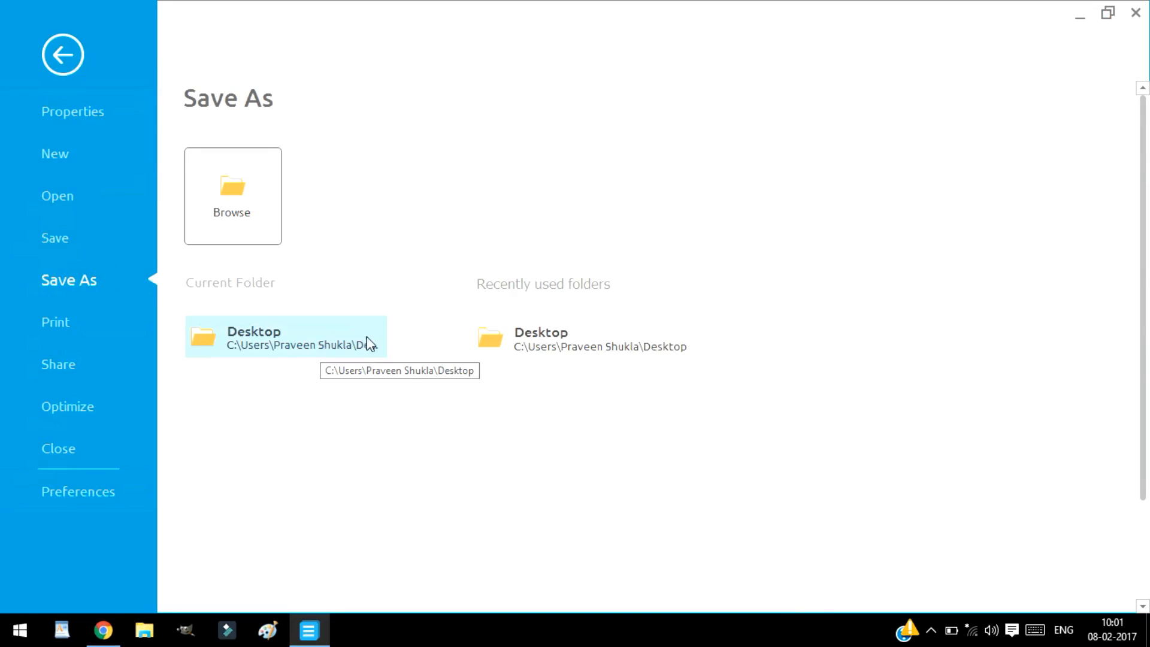
click(537, 323)
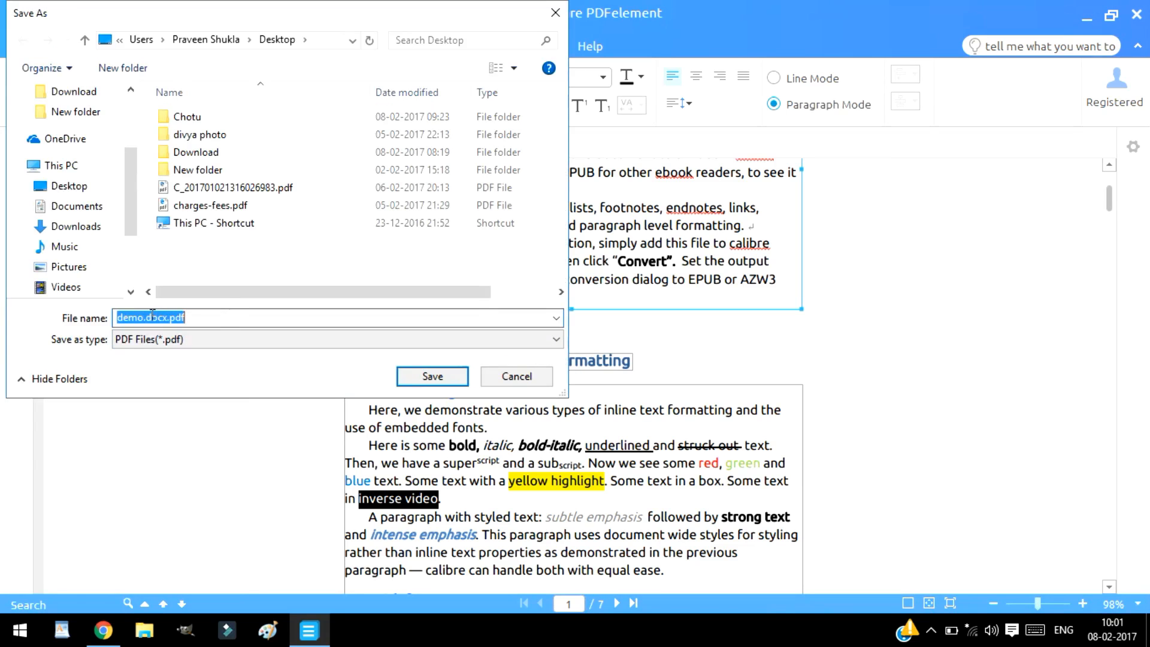
click(152, 316)
text(djj)
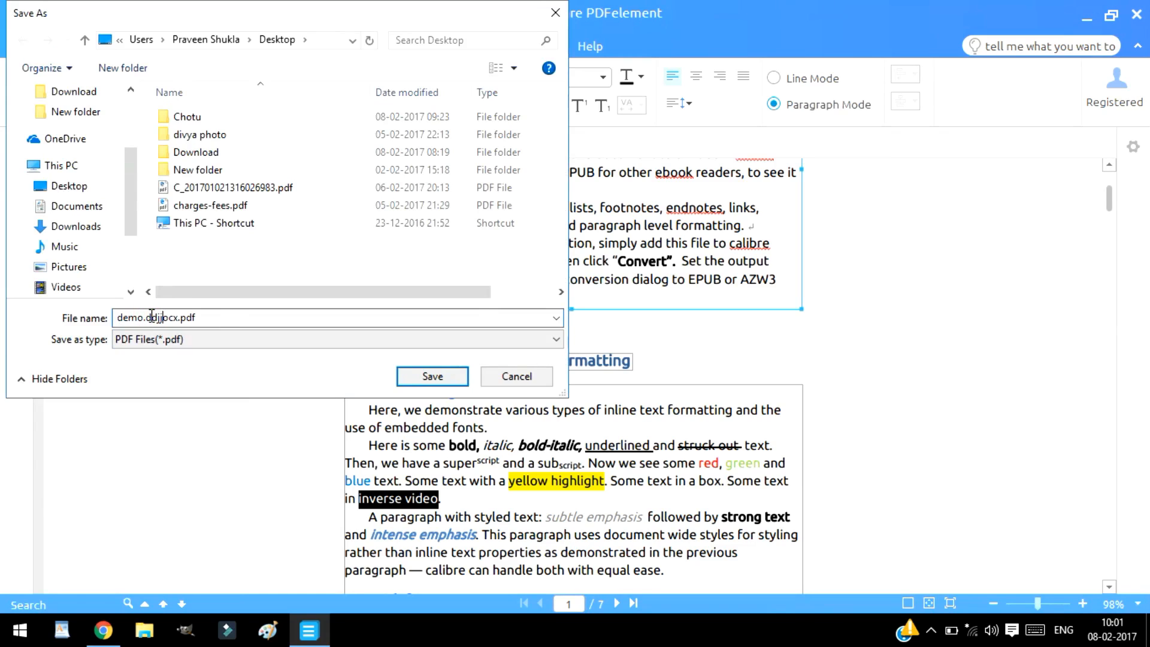
click(403, 377)
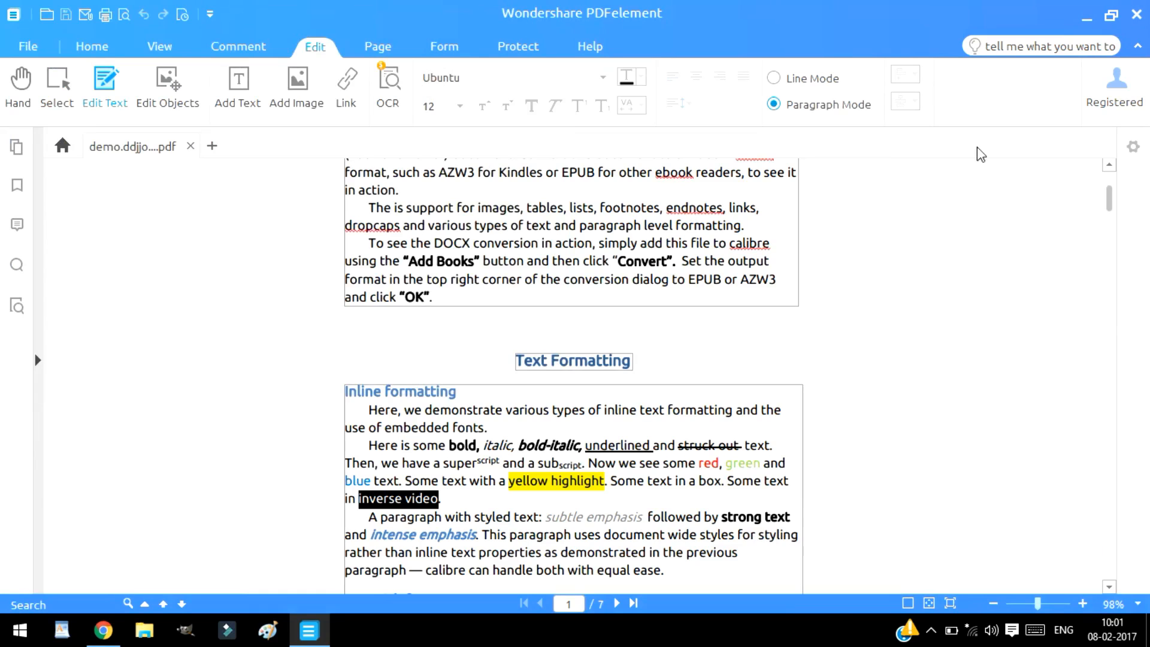
Step: Move demo.ddjjocx.pdf to an empty area of the desktop, view it in Microsoft Edge, and close it
click(1087, 15)
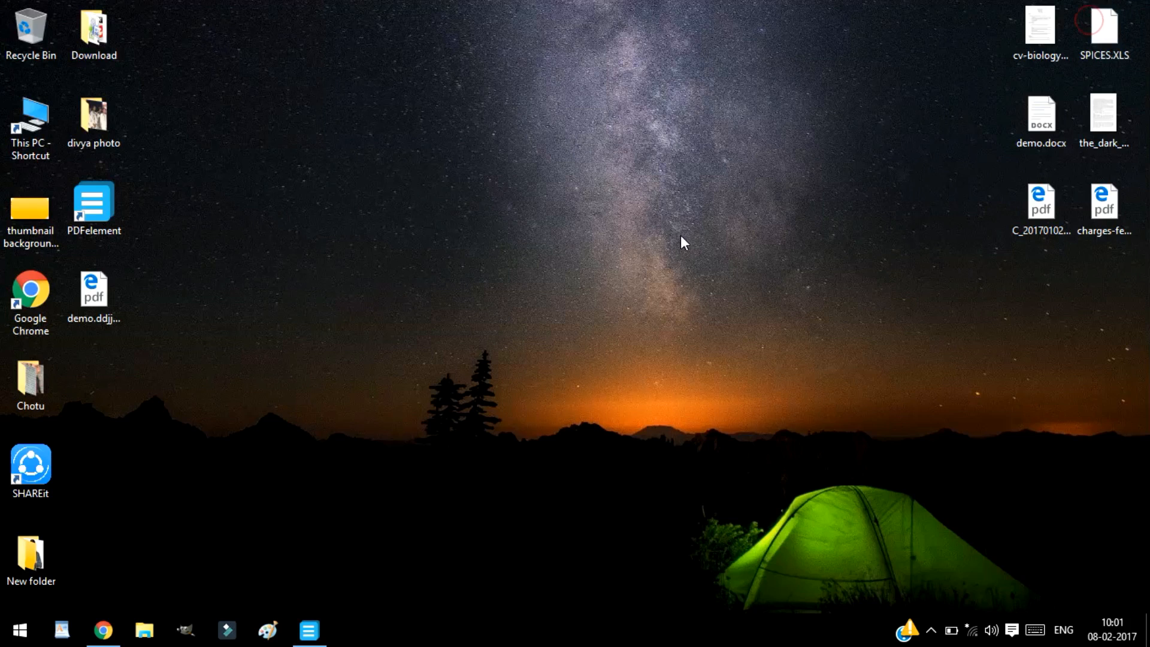
drag(106, 295, 343, 279)
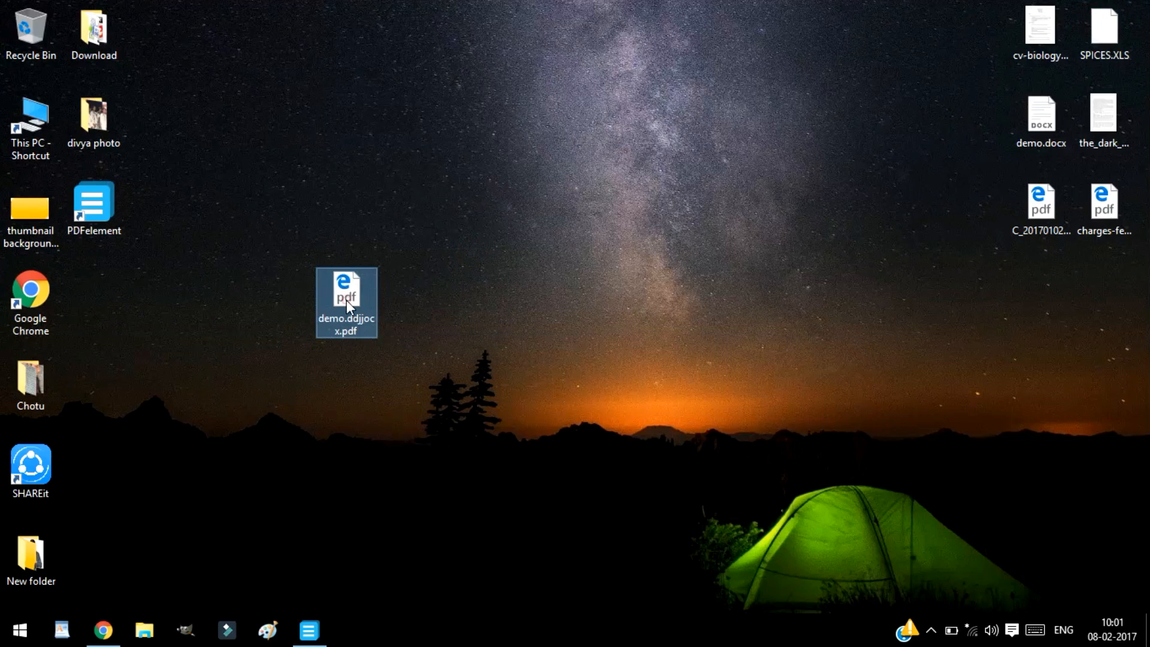
double_click(346, 300)
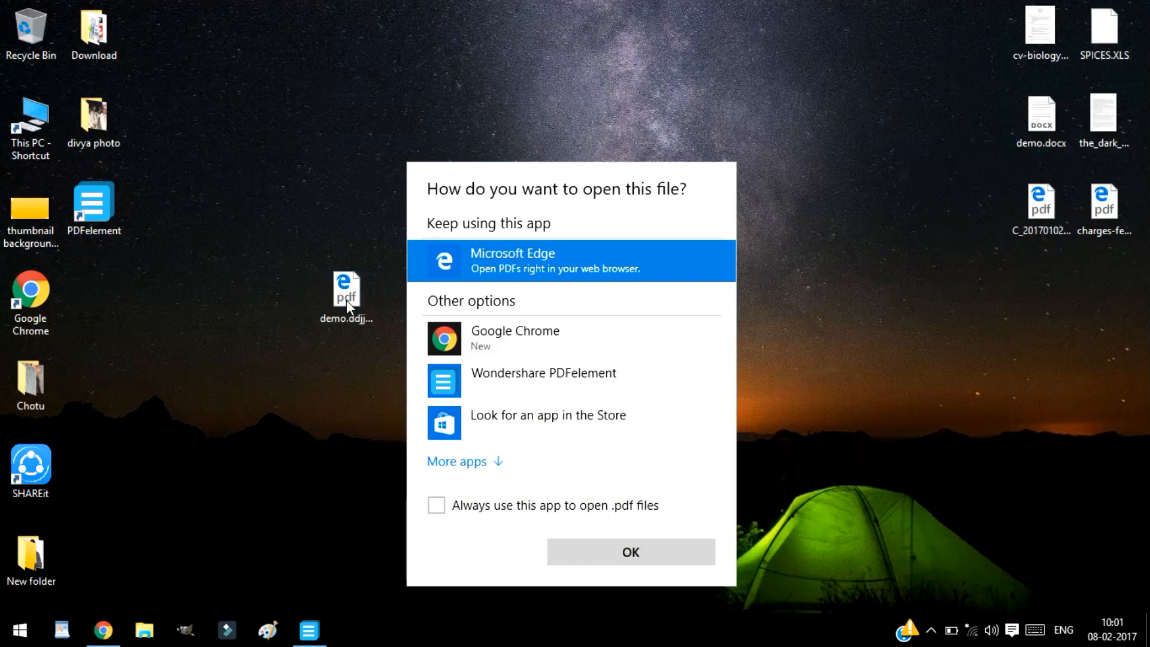
click(576, 518)
click(591, 558)
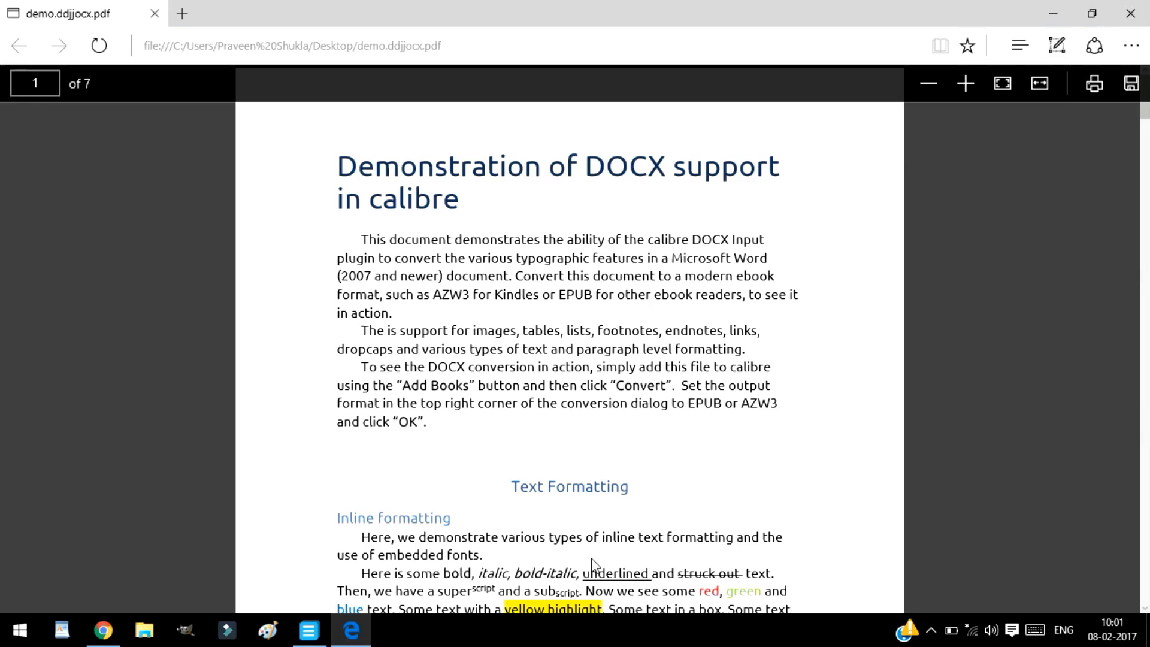
mouse_move(1146, 110)
mouse_down()
mouse_move(1146, 136)
mouse_move(1146, 110)
mouse_up()
click(1130, 13)
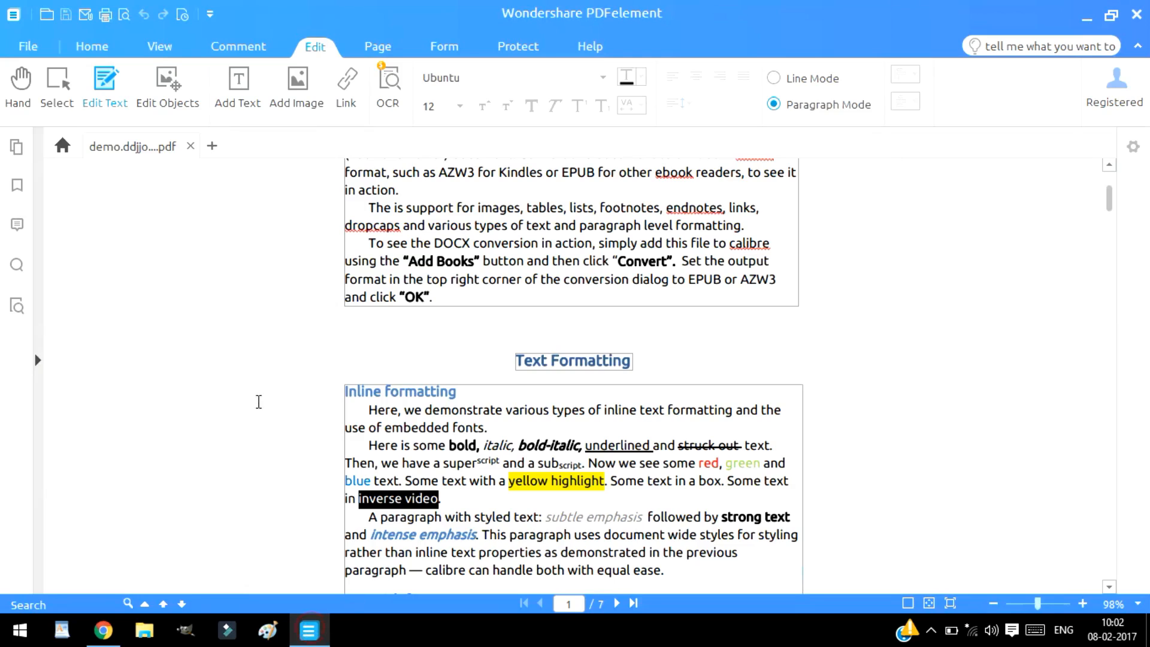
Step: Close the demo document and open charges-fees.pdf from the desktop for editing
click(190, 146)
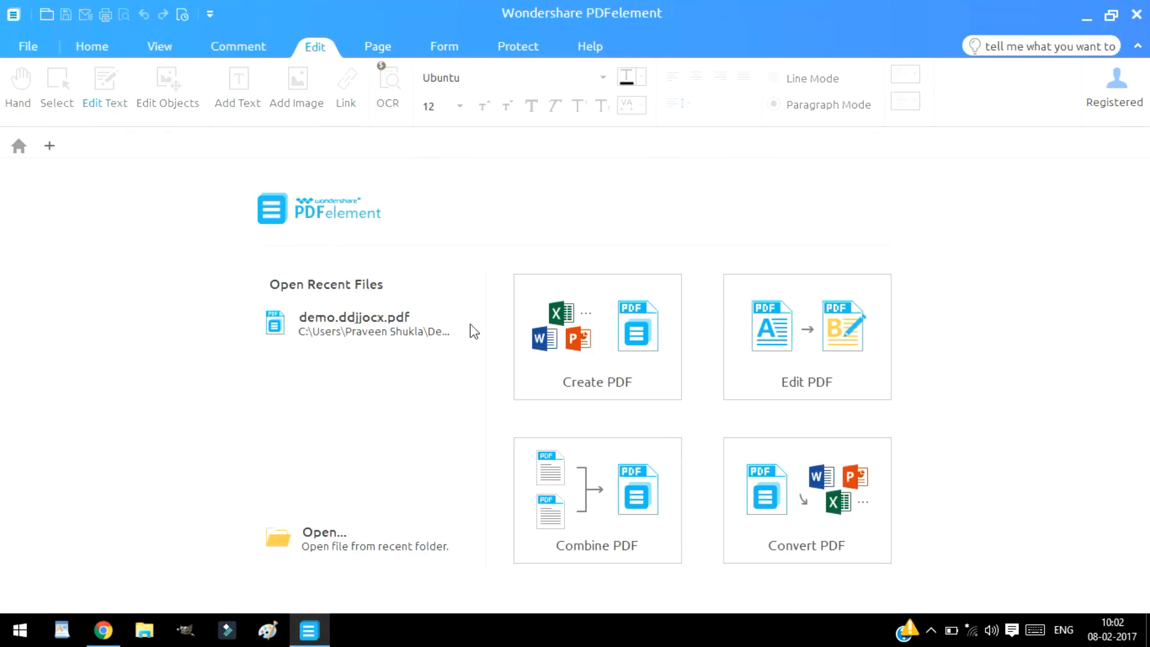
click(826, 364)
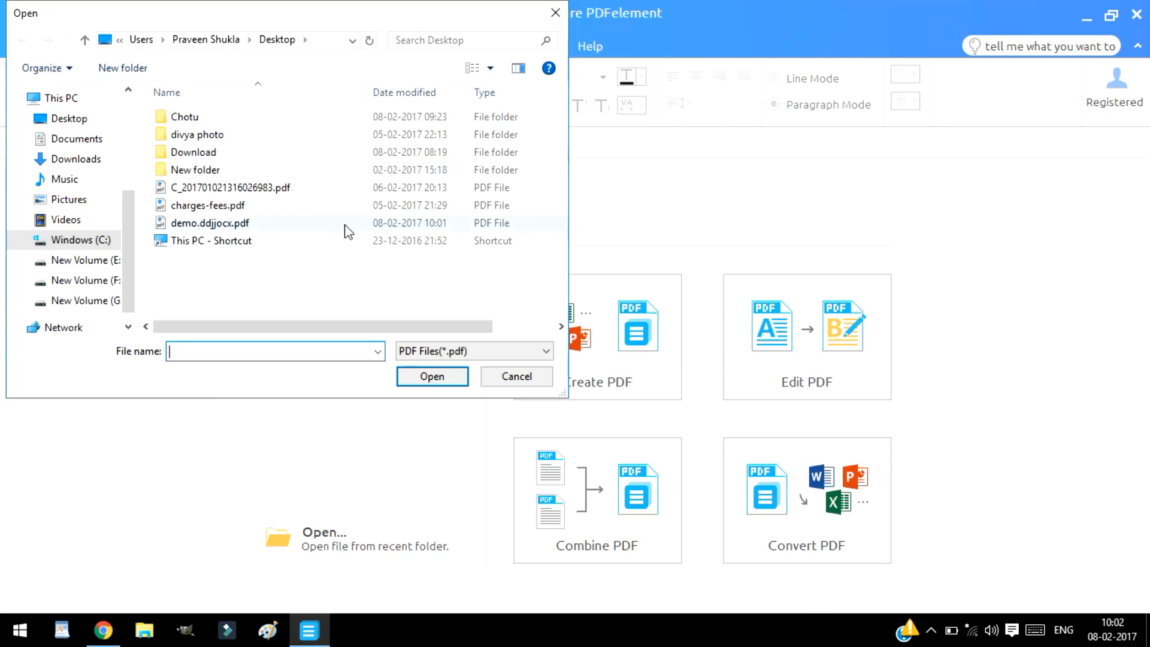
click(310, 206)
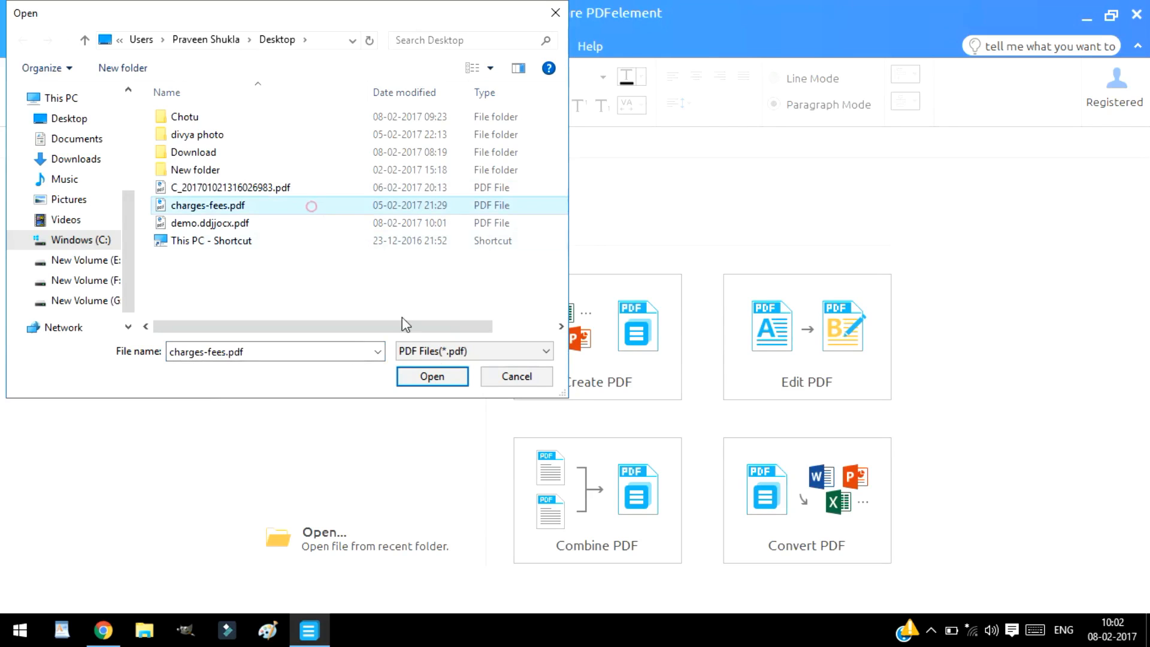
click(431, 378)
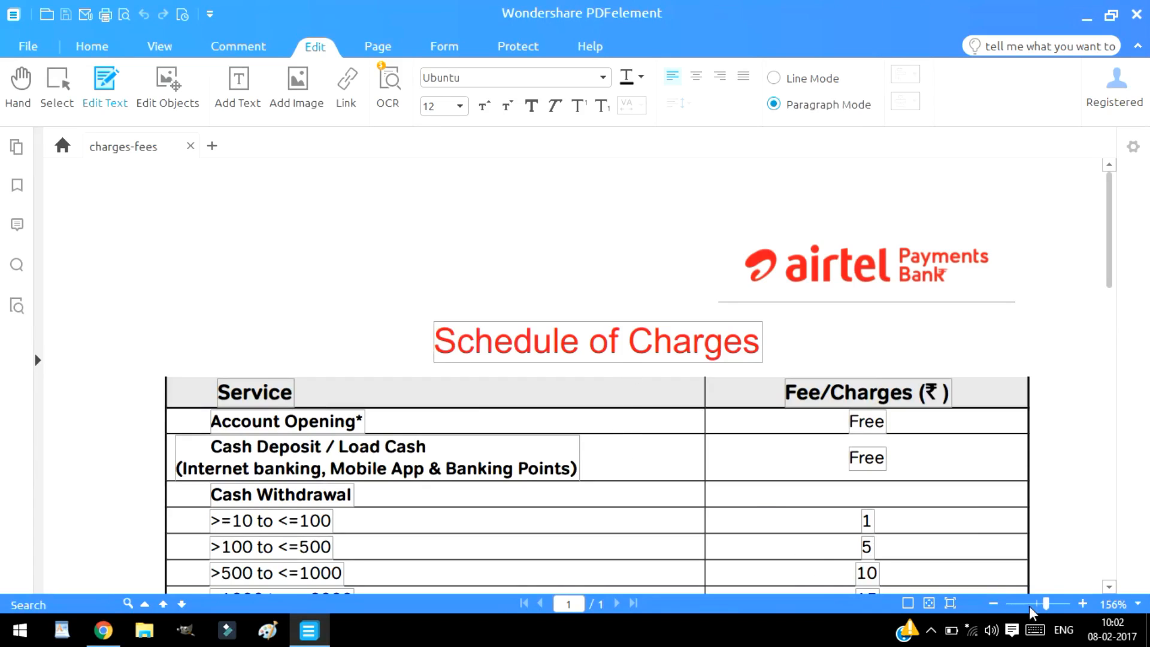
Step: Insert "sjs" into the ">=10 to <=100" text under Cash Withdrawal in the charges table
drag(1045, 608, 1035, 604)
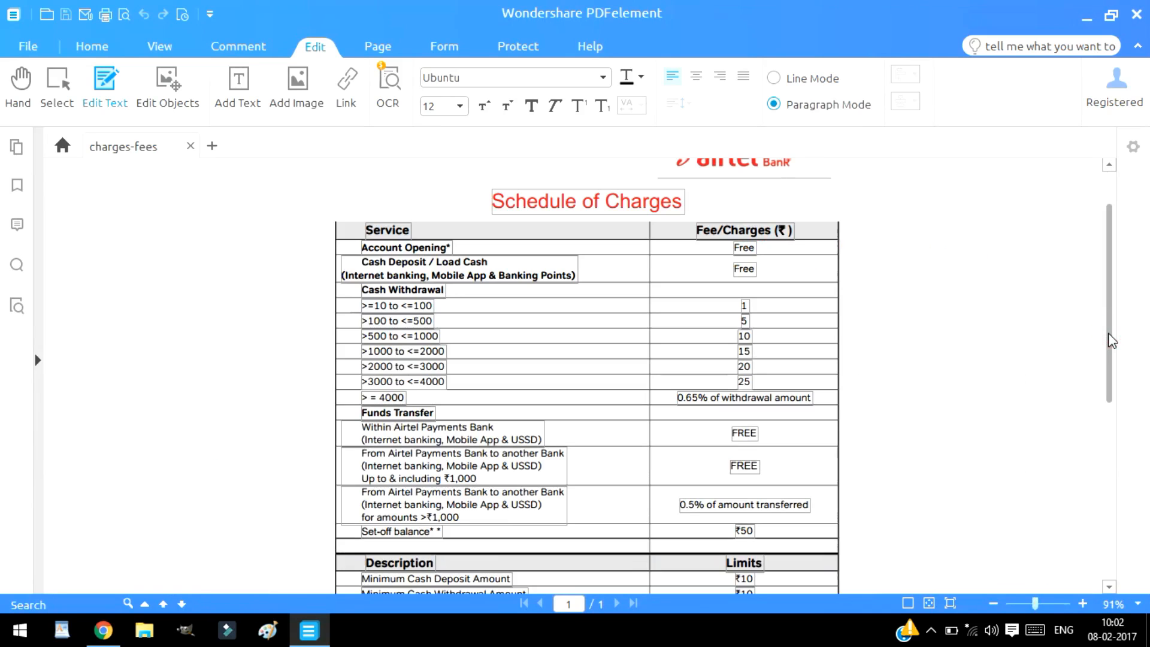
click(105, 95)
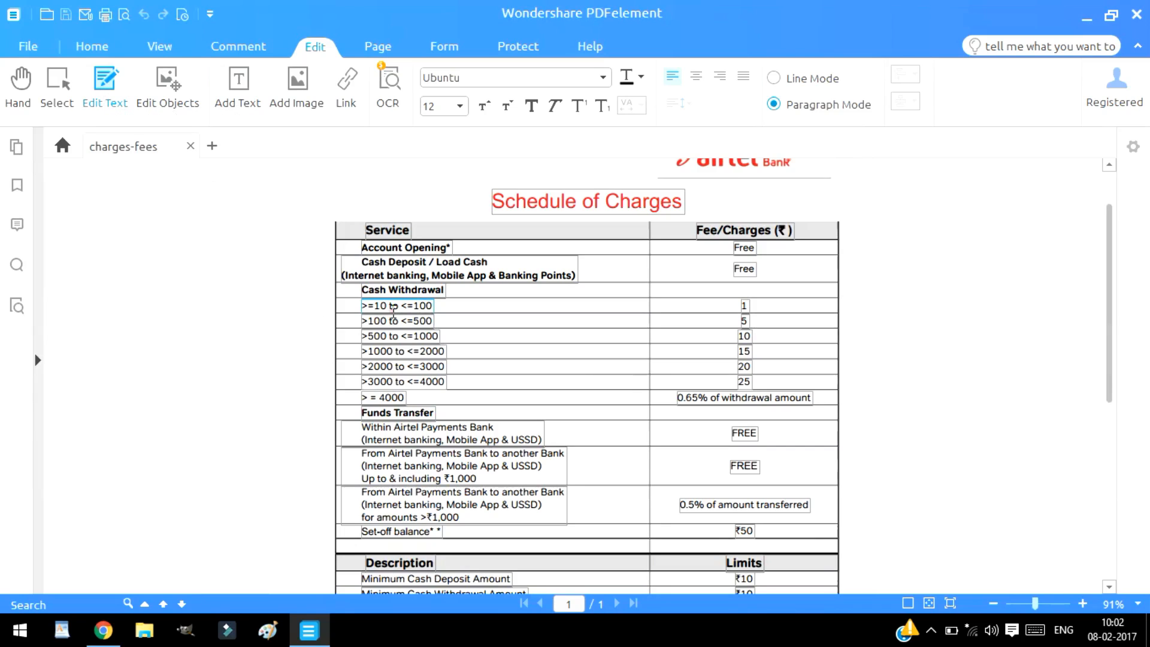
click(393, 306)
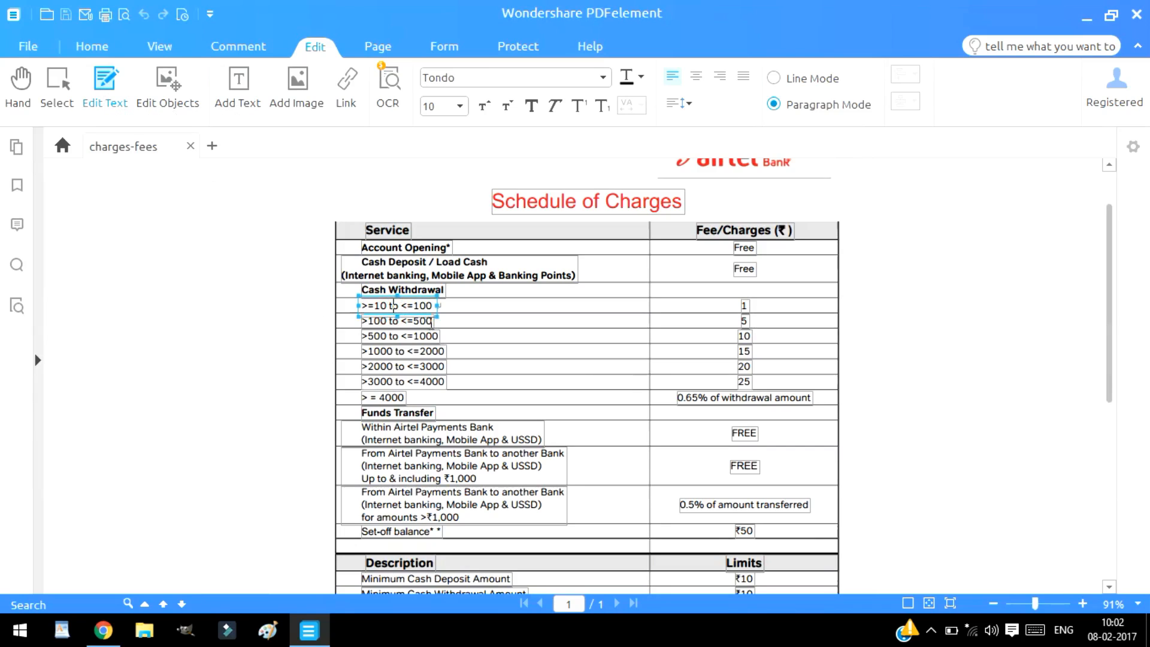
text(sjs)
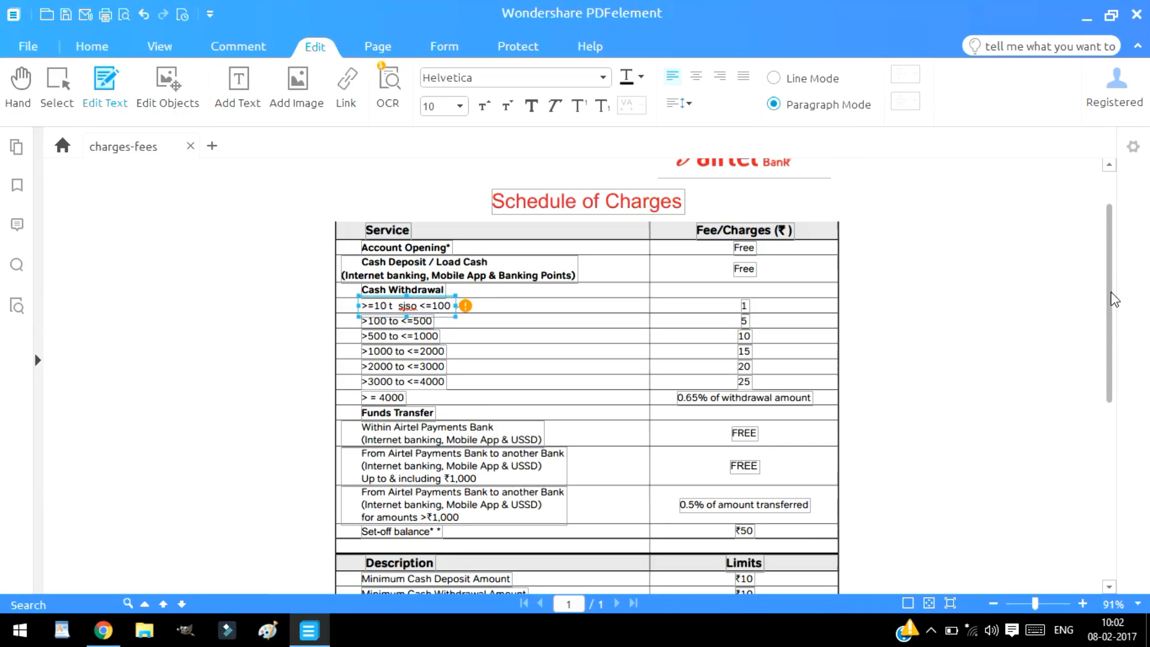
Step: Shrink the airtel Payments Bank logo above the Schedule of Charges heading by moving its lower-left corner inward
scroll(1114, 287, up, 2)
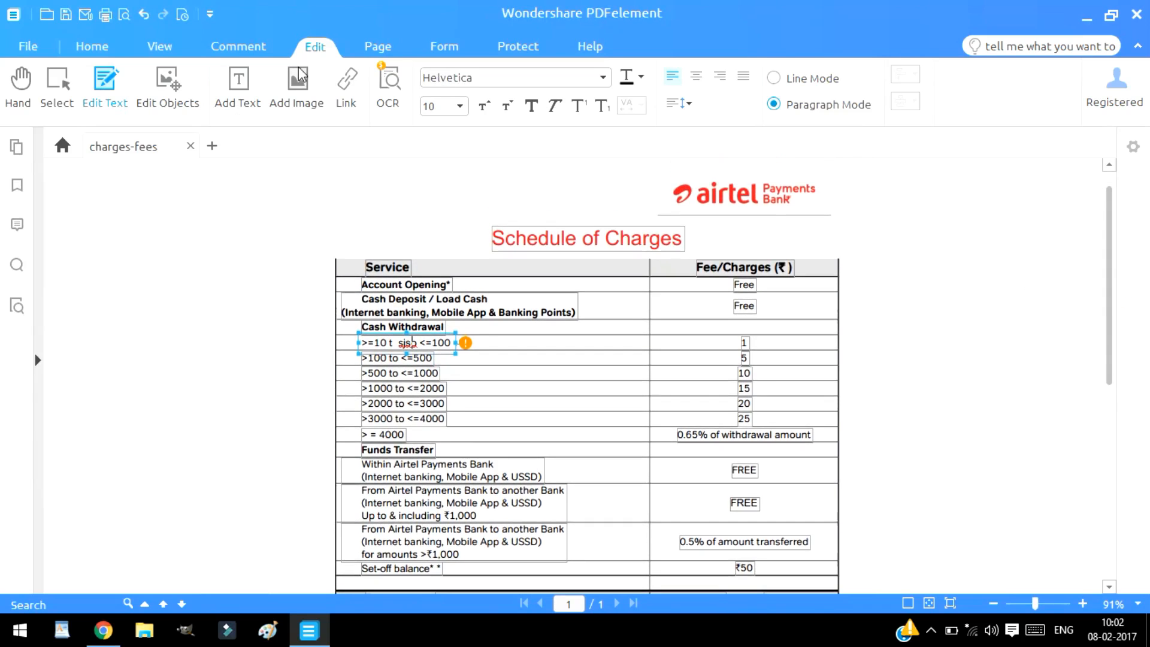
click(167, 84)
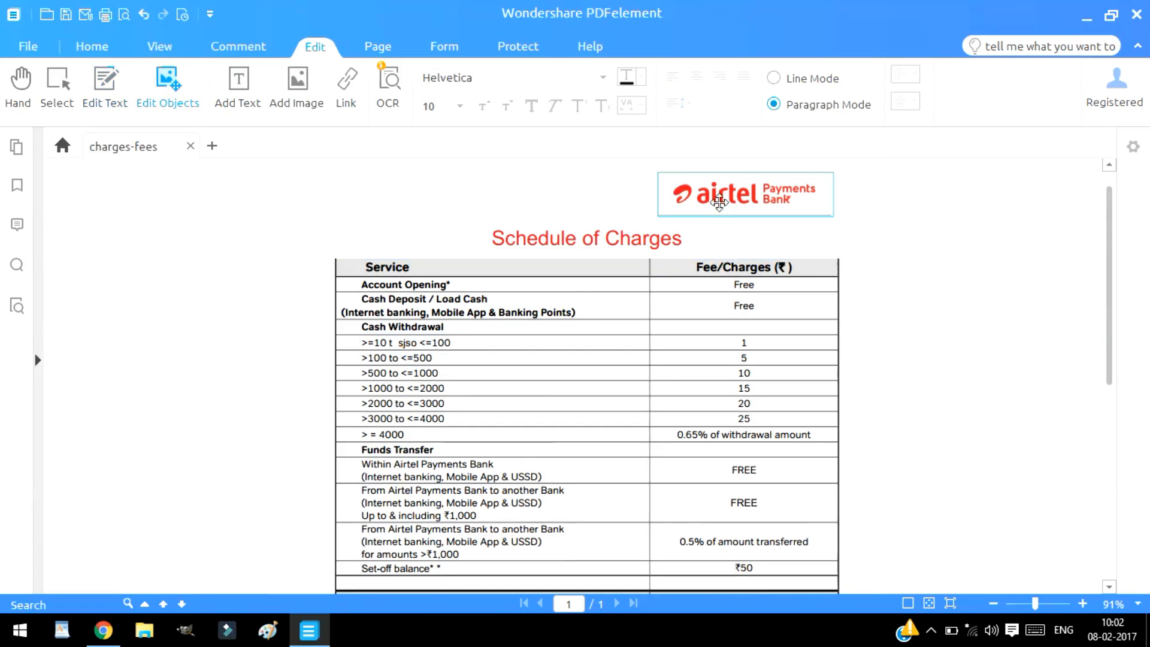
click(720, 203)
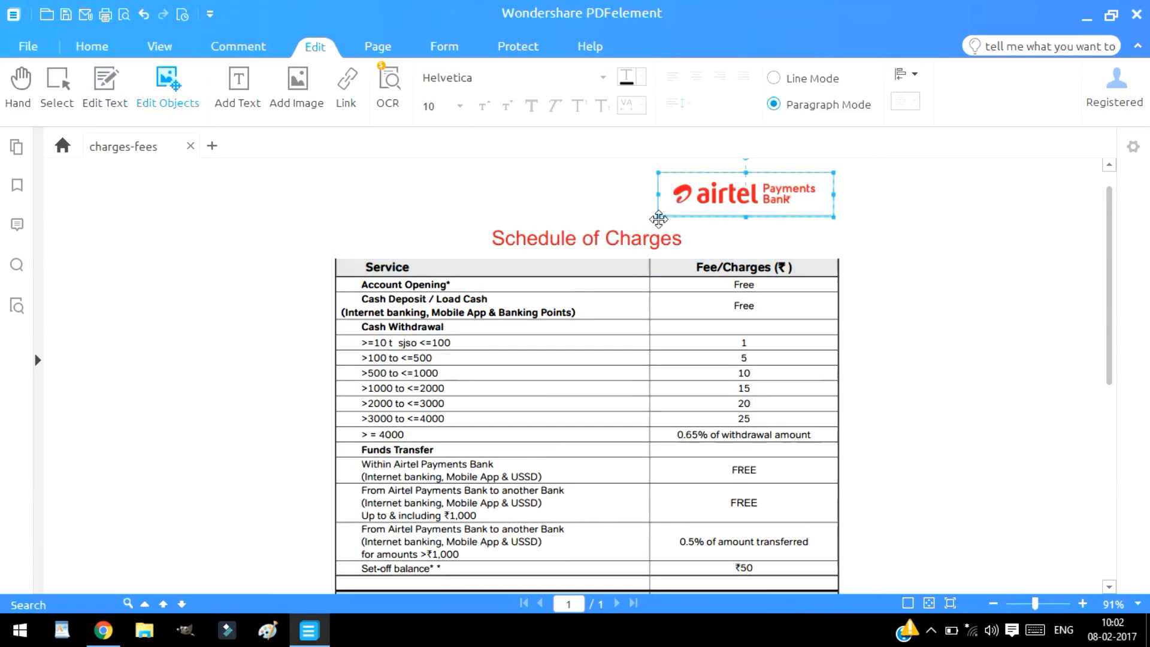
drag(660, 215, 686, 208)
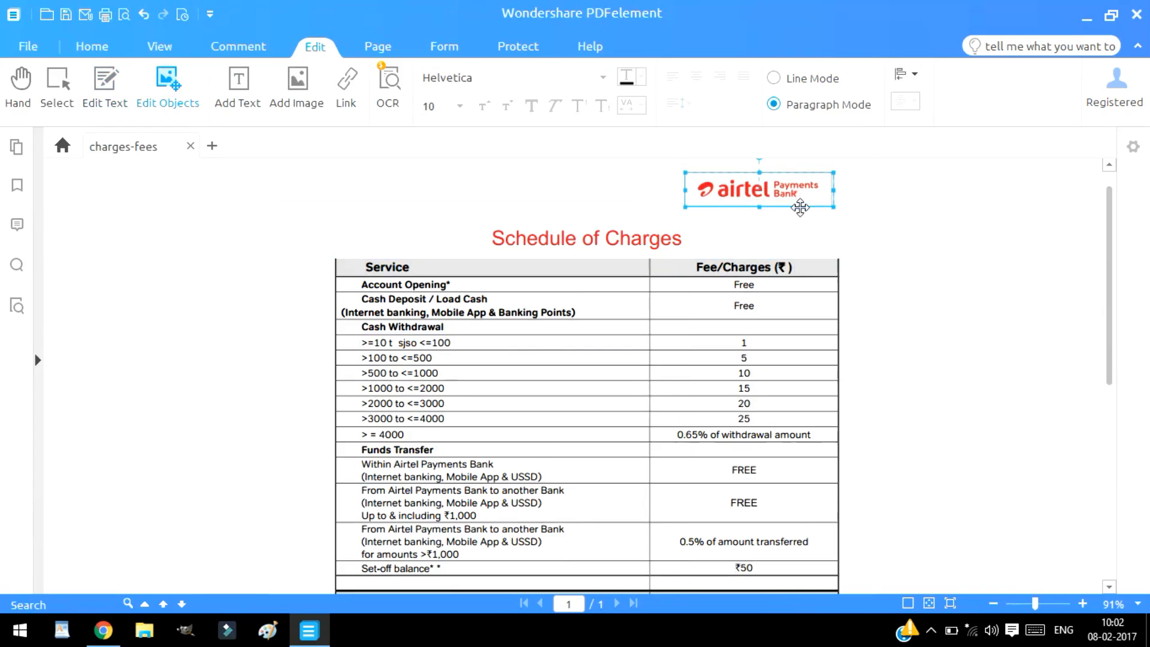
scroll(1108, 251, up, 1)
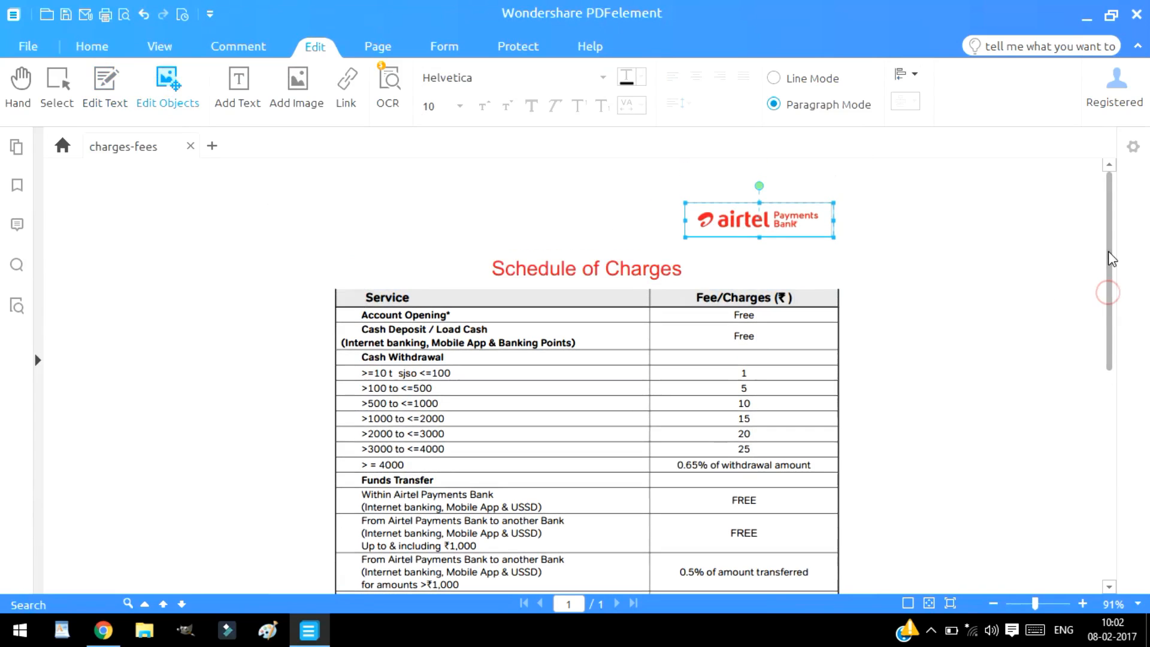
click(312, 91)
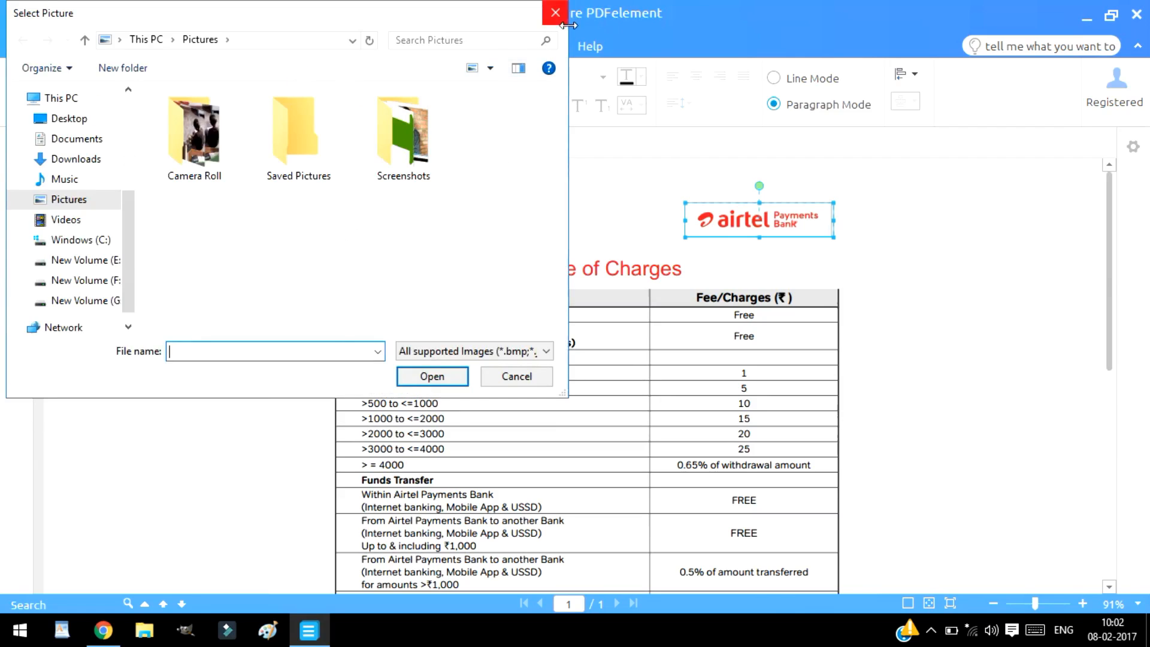
click(555, 12)
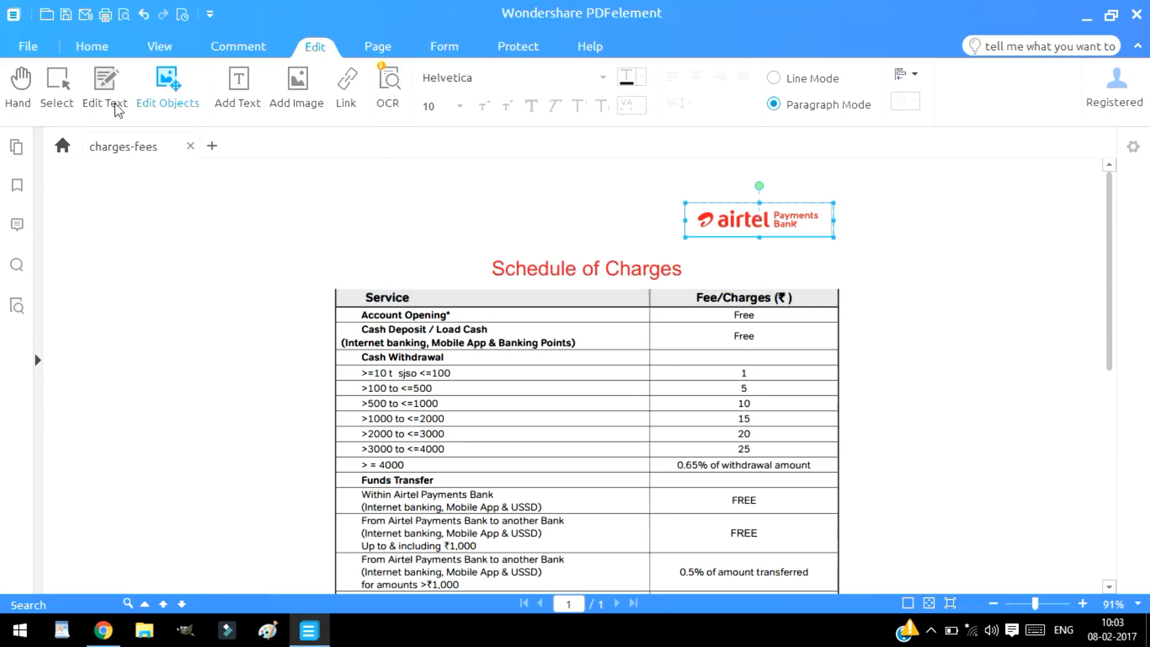
click(35, 43)
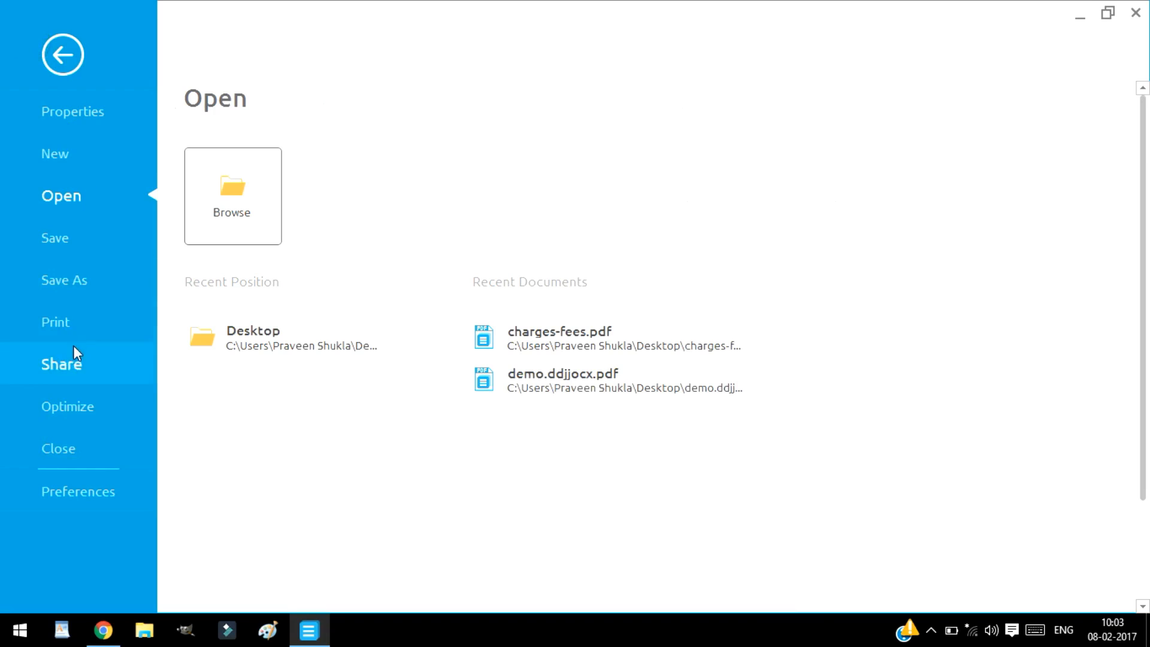
click(62, 57)
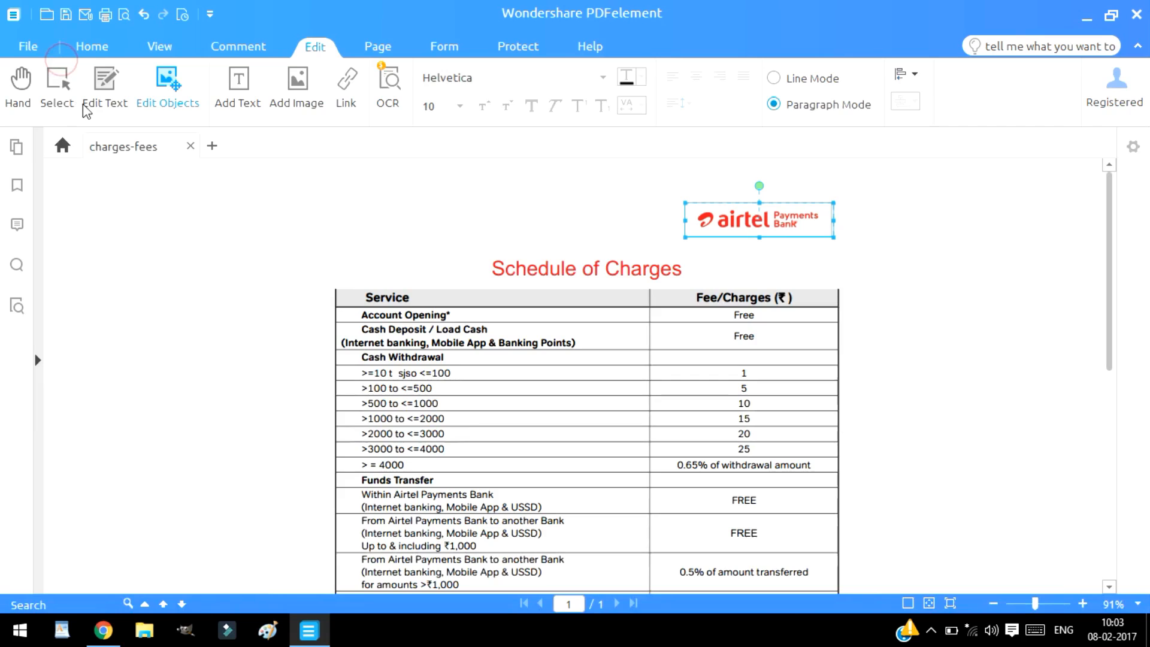
Step: Close the charges-fees document without saving its changes
click(189, 146)
click(607, 341)
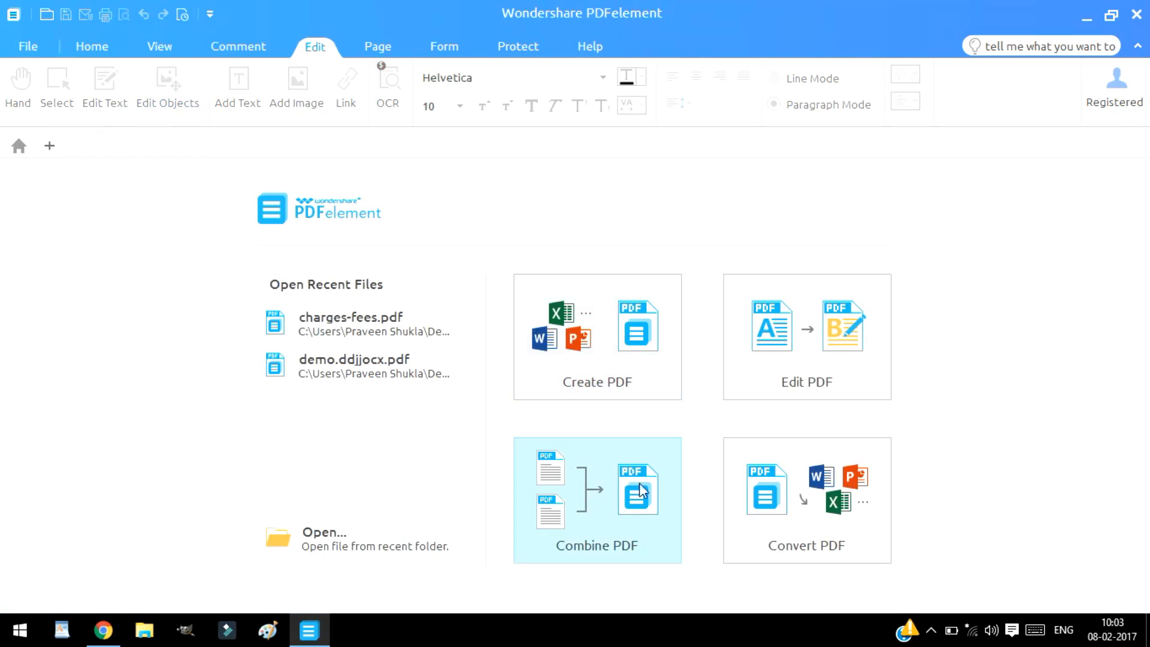
Step: Start combining PDFs and add C_201701021316026983.pdf, charges-fees.pdf and demo.ddjjocx.pdf from the desktop
click(601, 491)
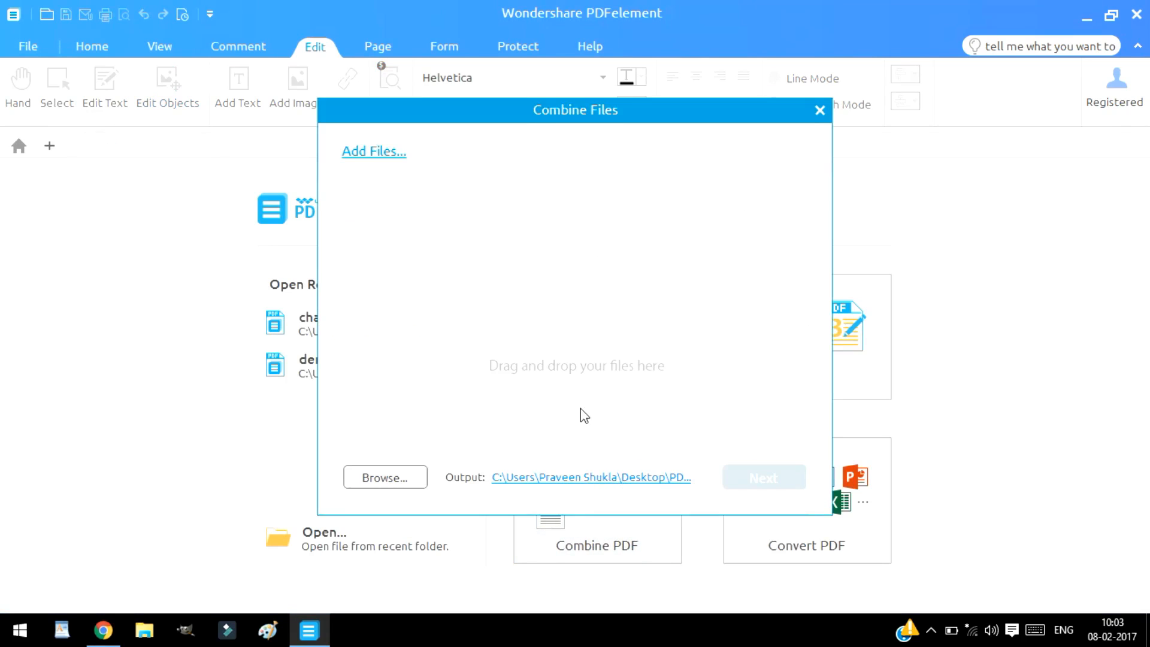
click(395, 153)
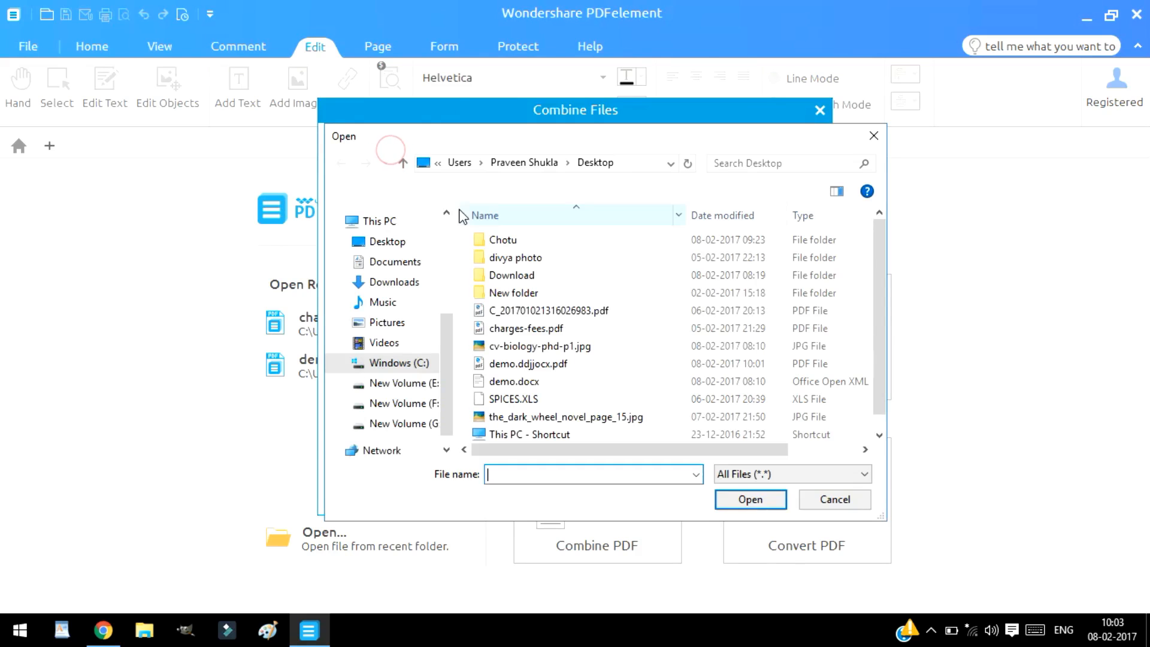
click(649, 311)
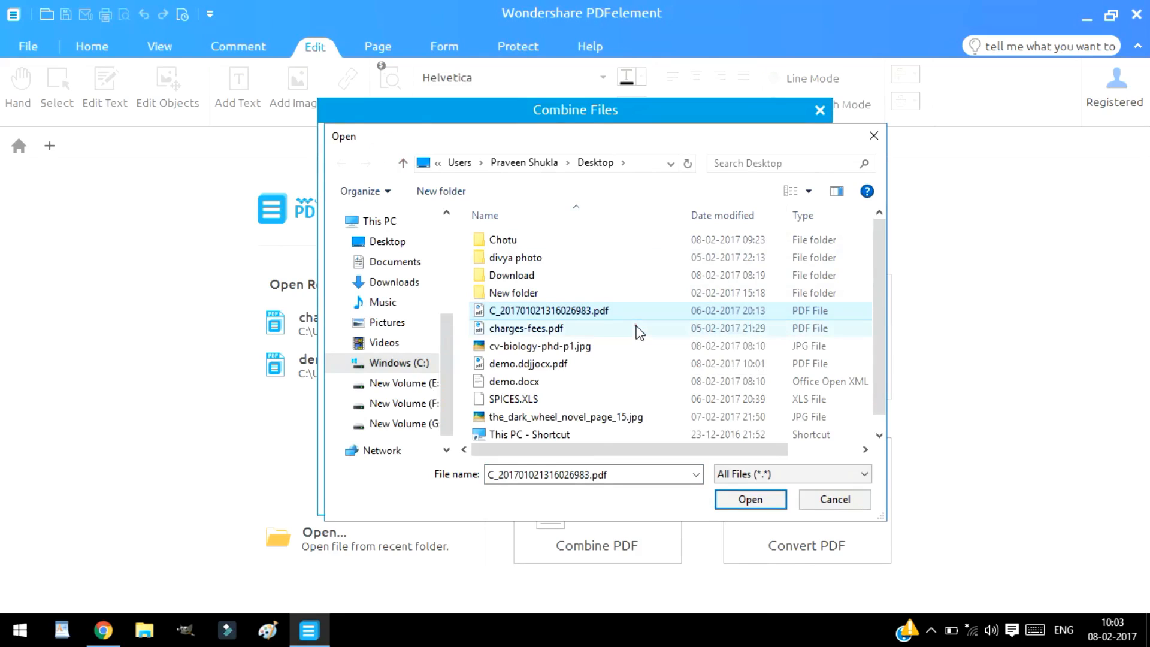
ctrl+click(640, 332)
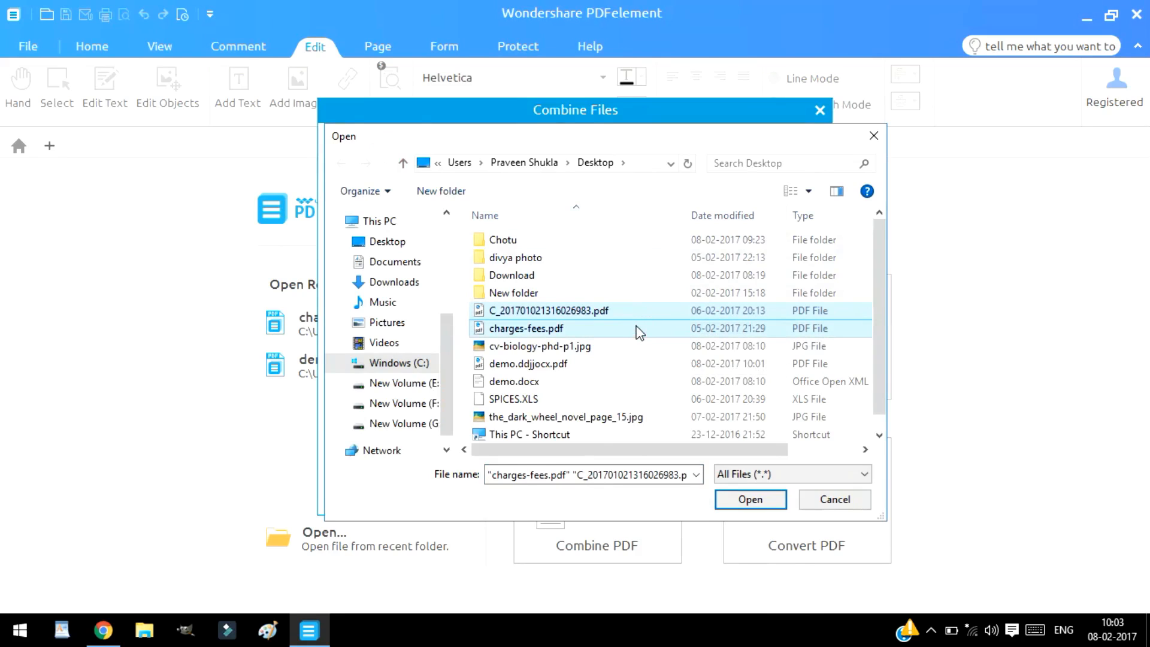
ctrl+click(622, 364)
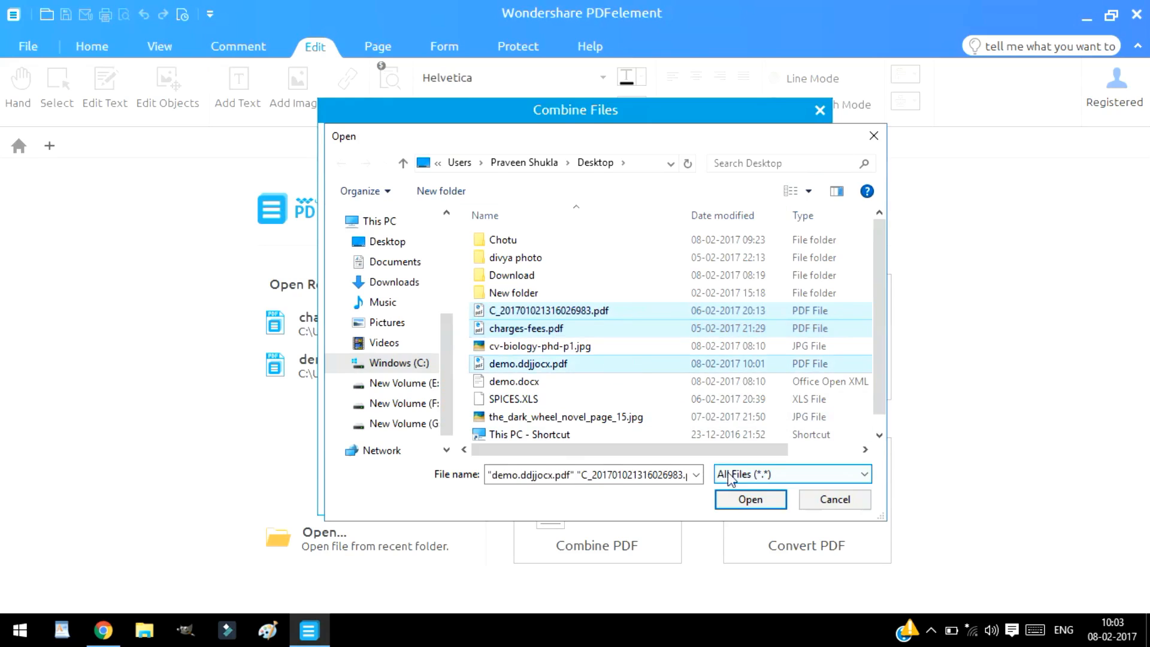
click(740, 497)
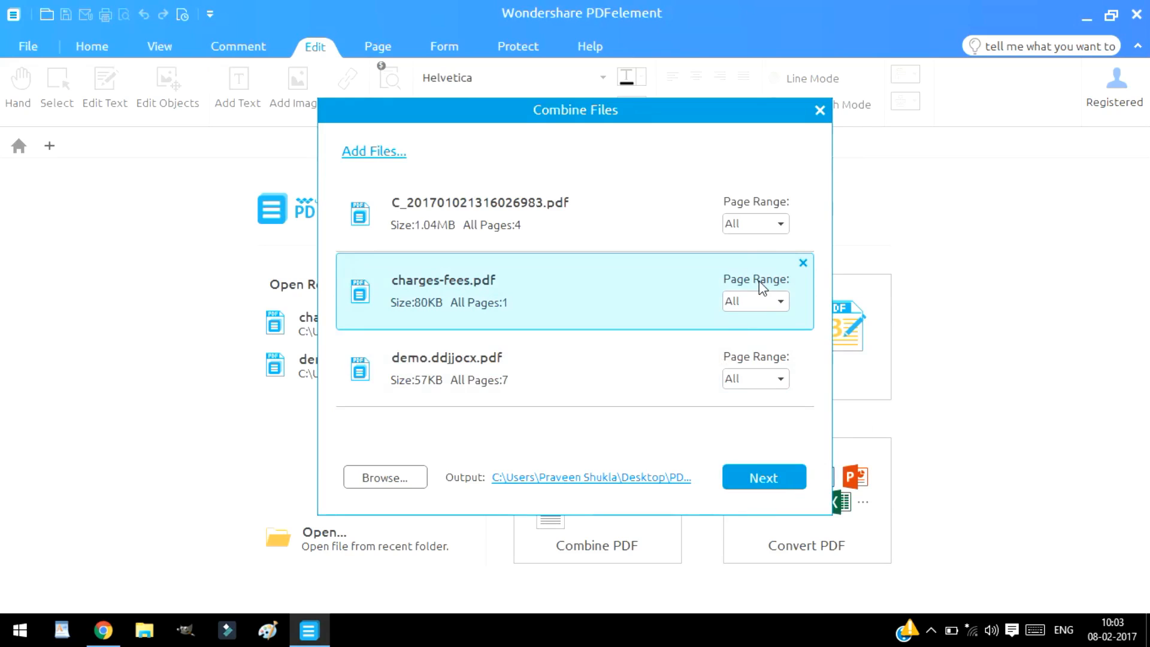
Step: Keep the page range at All for each of the three files and combine them into one PDF
click(781, 224)
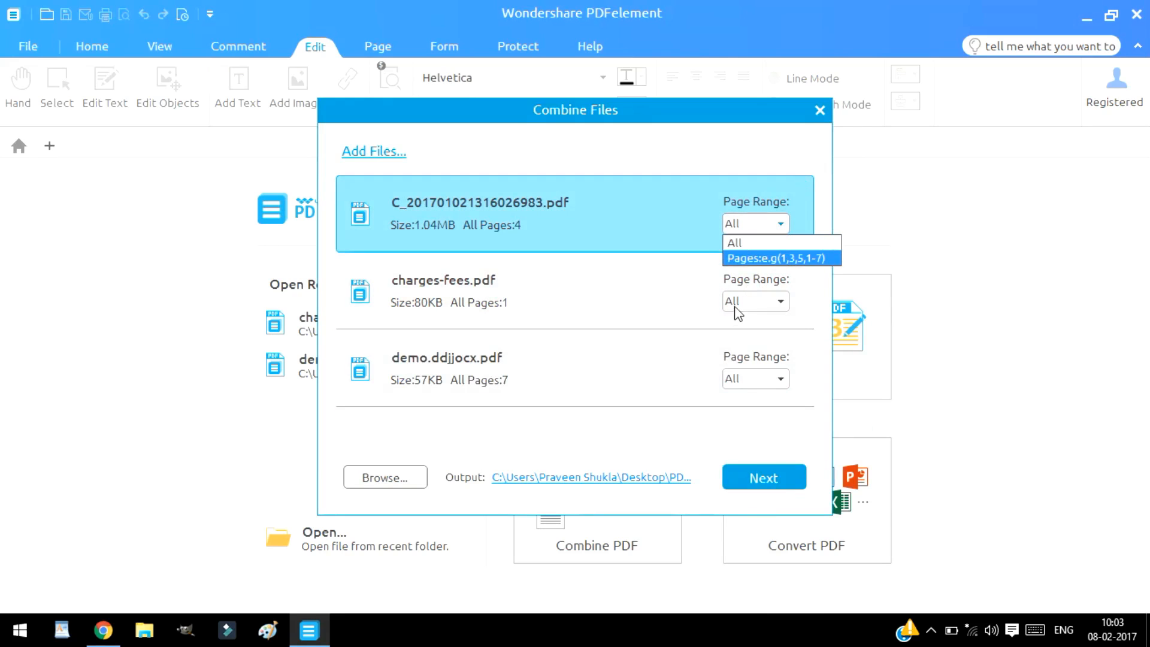
click(734, 430)
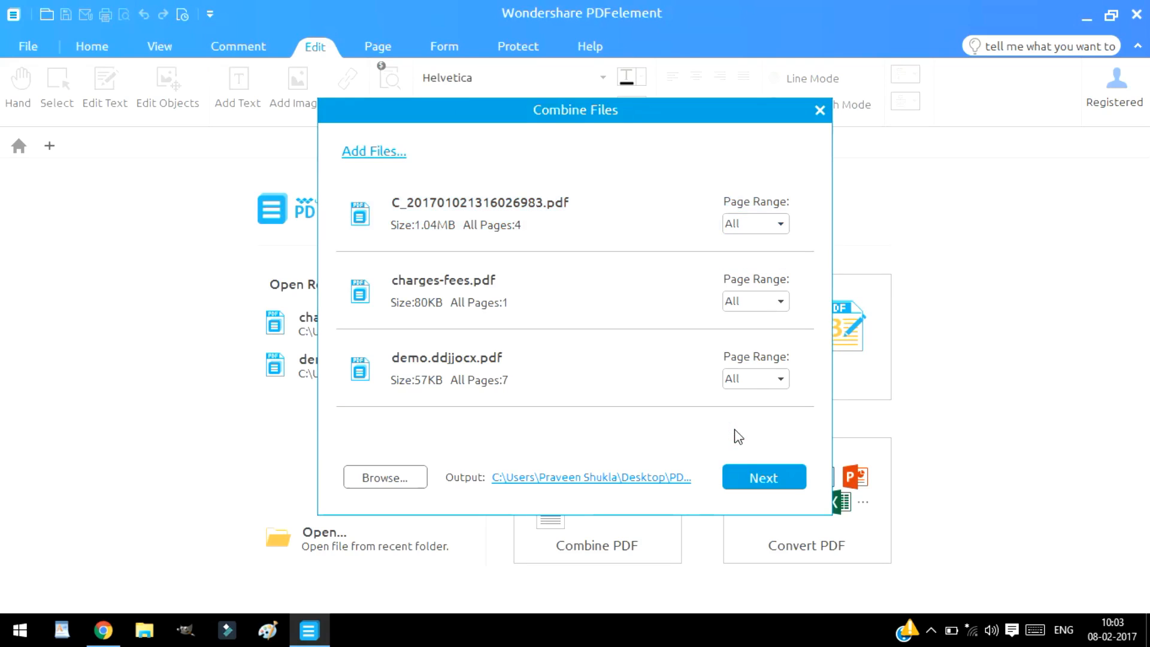
click(751, 475)
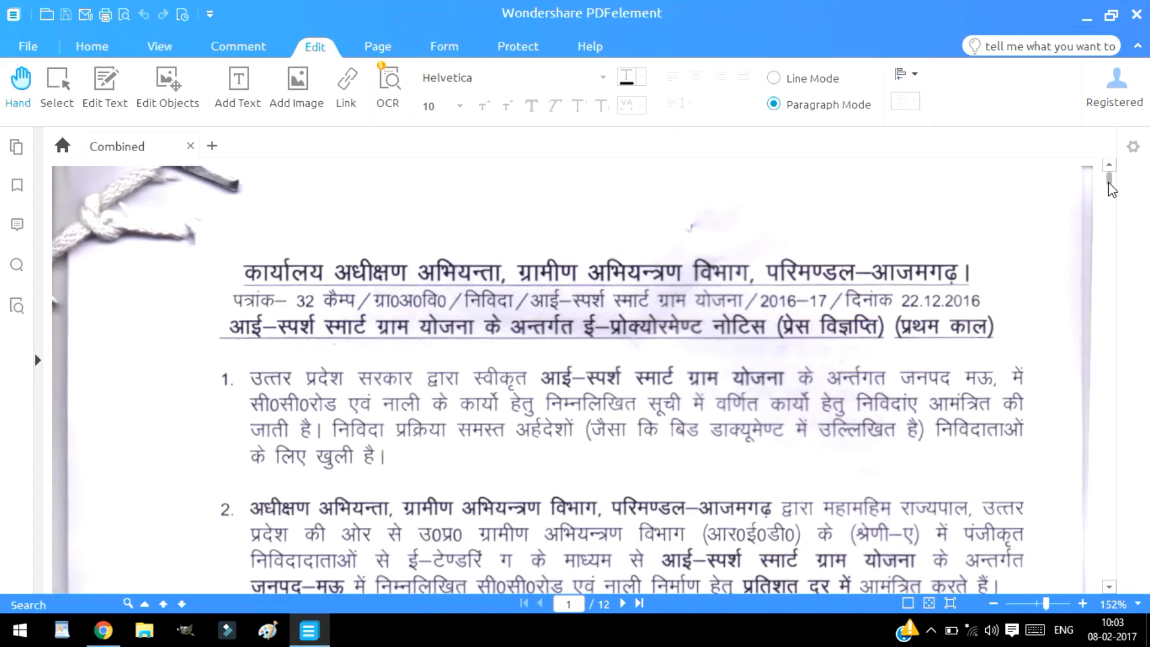
Step: Look through the combined document and save a copy of it to the desktop as Combined-Copy.pdf
drag(1046, 605, 1034, 605)
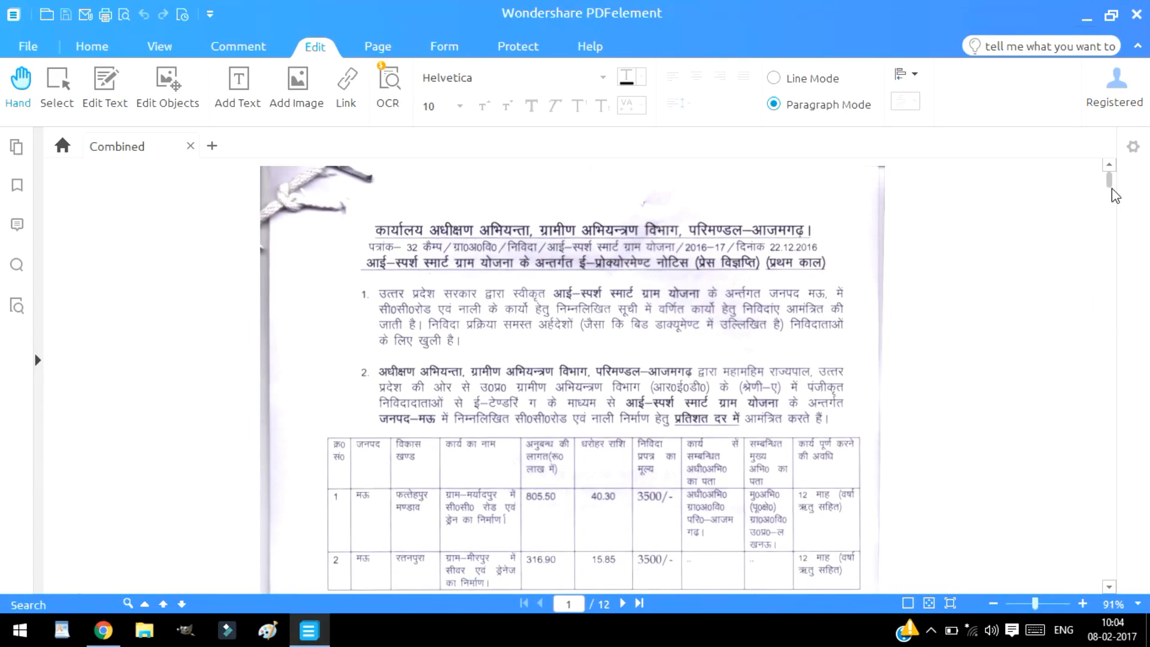
drag(1108, 190, 1108, 405)
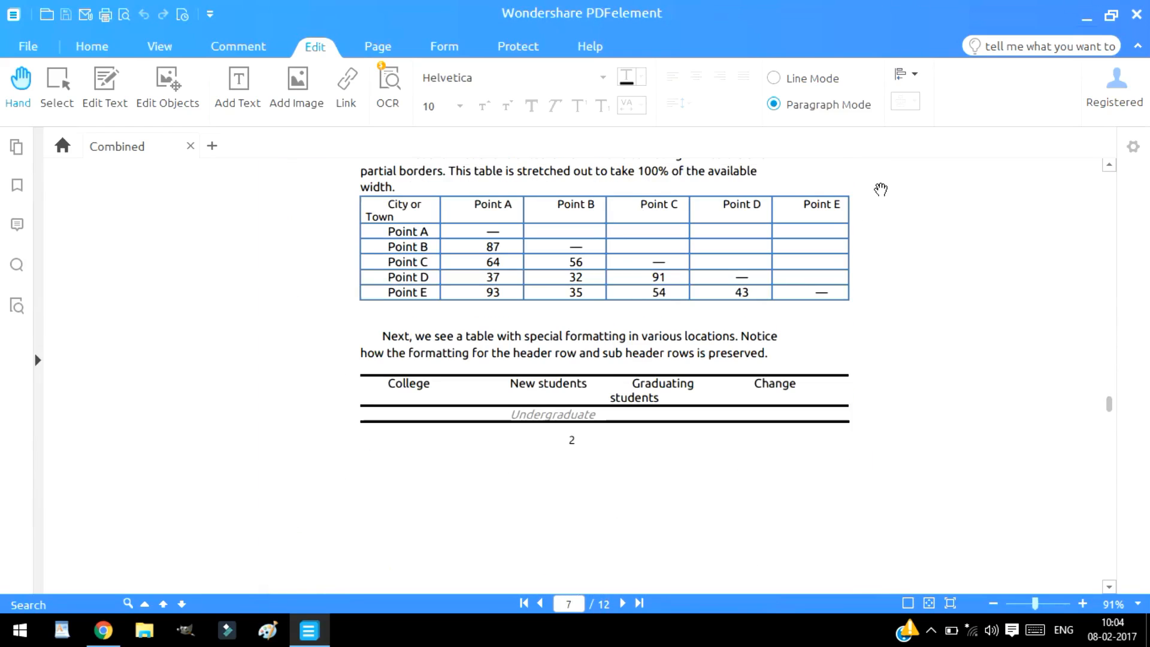
click(27, 43)
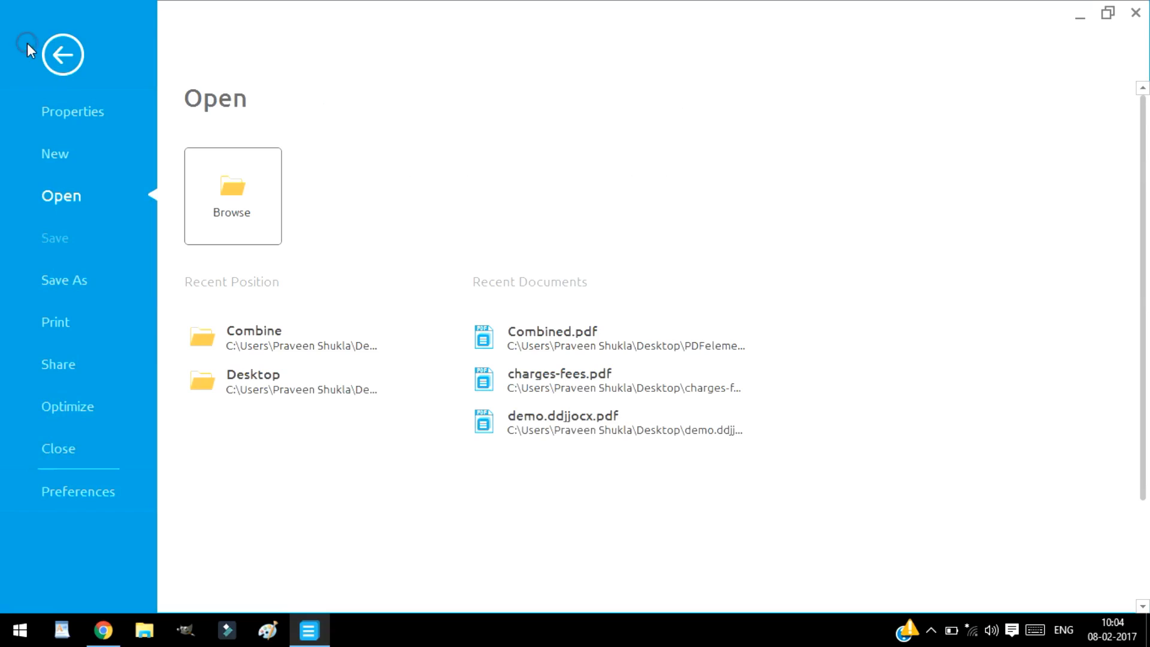
click(52, 282)
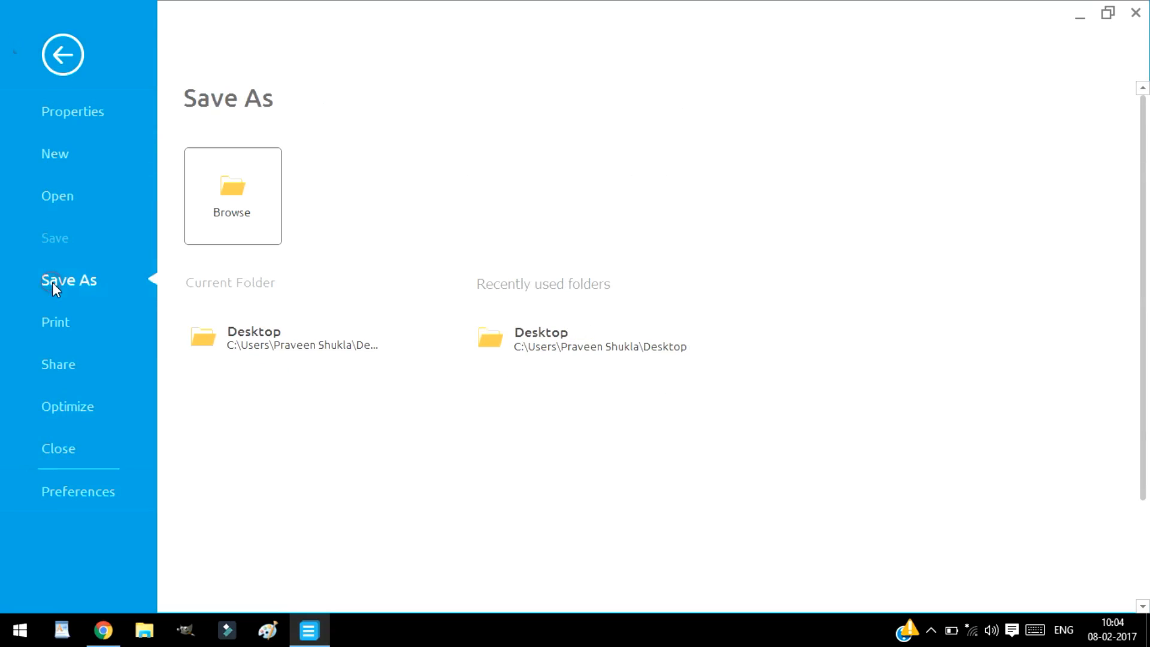
click(515, 351)
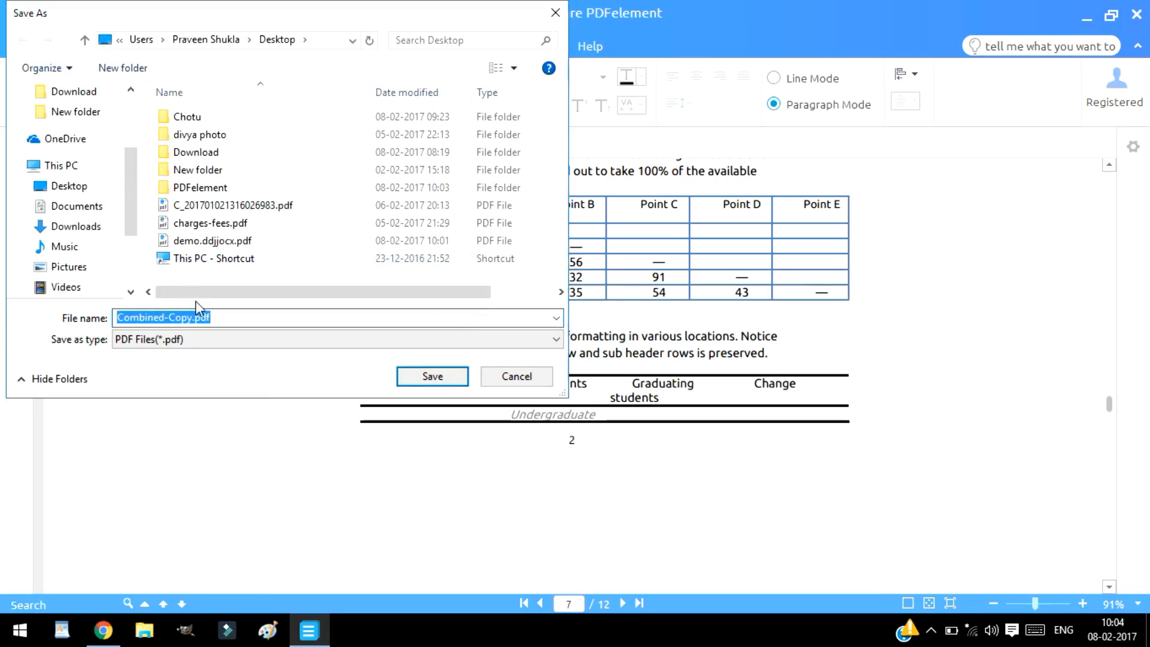
click(456, 377)
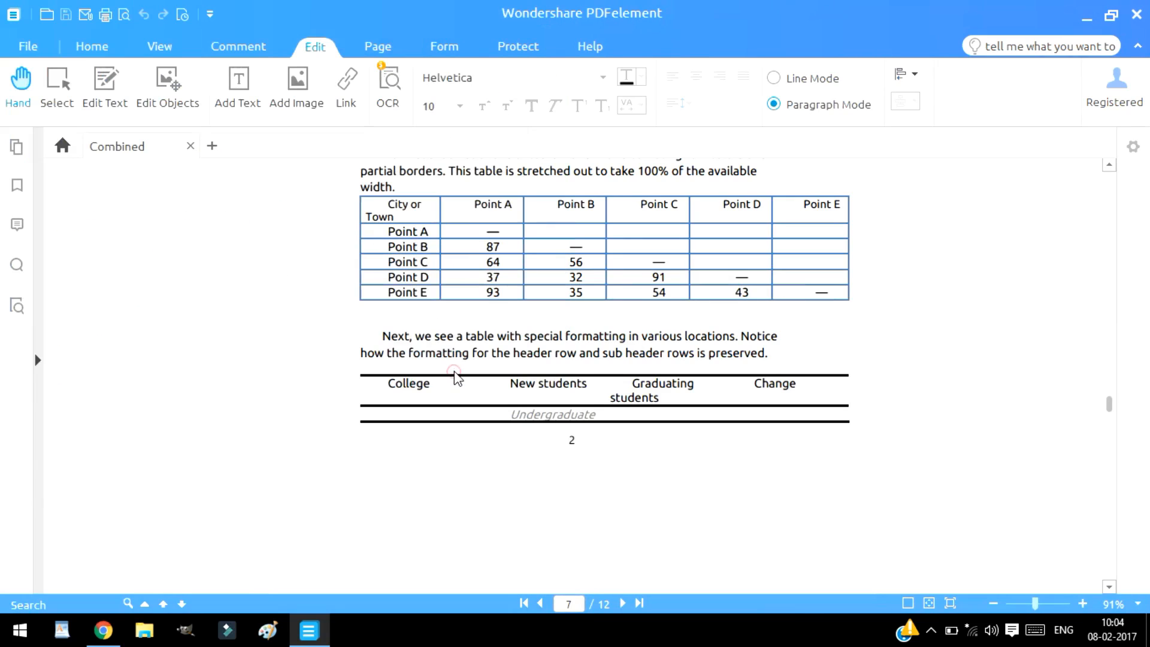
Step: Close the combined document and add charges-fees.pdf from the desktop as the file to convert
click(191, 147)
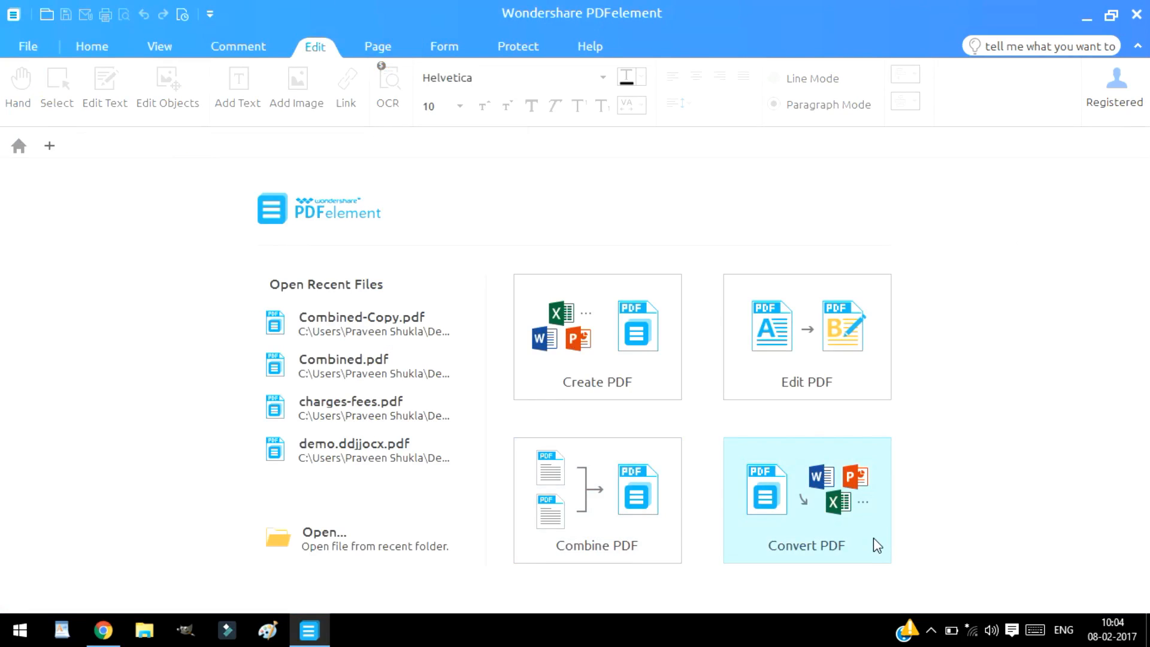
click(810, 503)
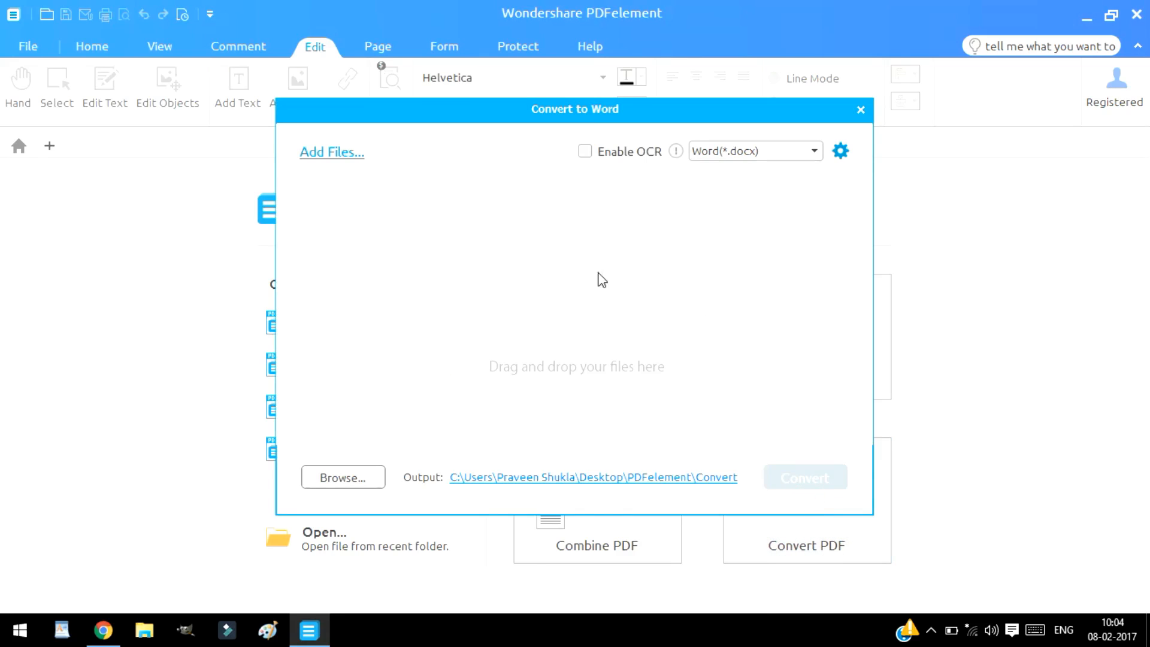
click(350, 153)
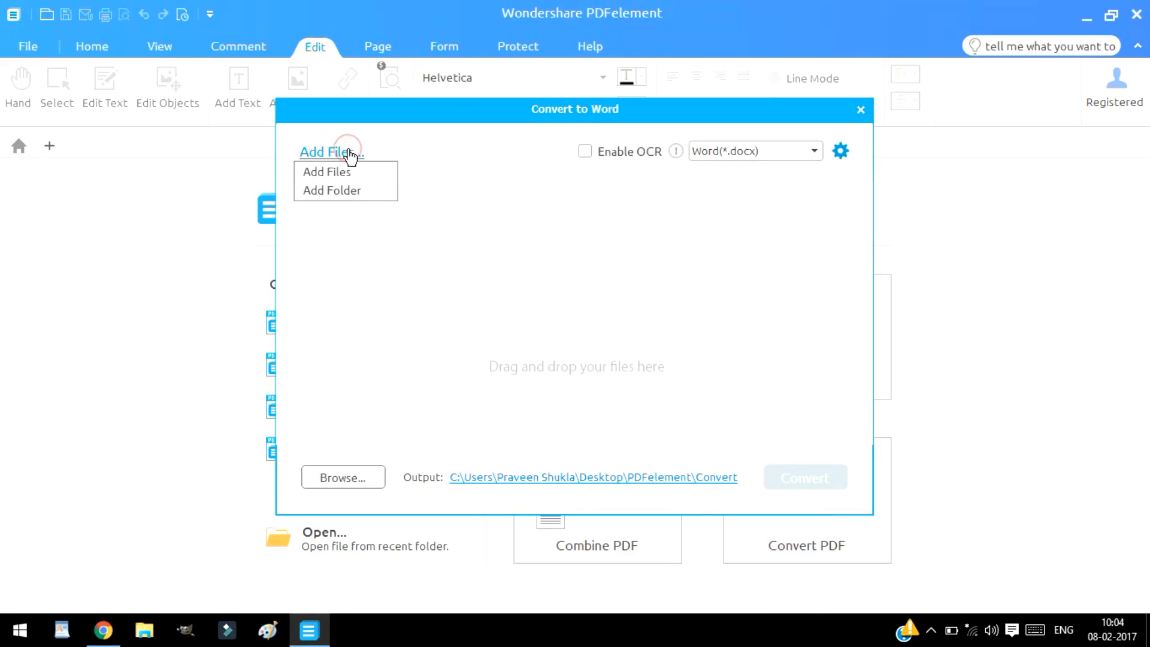
click(339, 177)
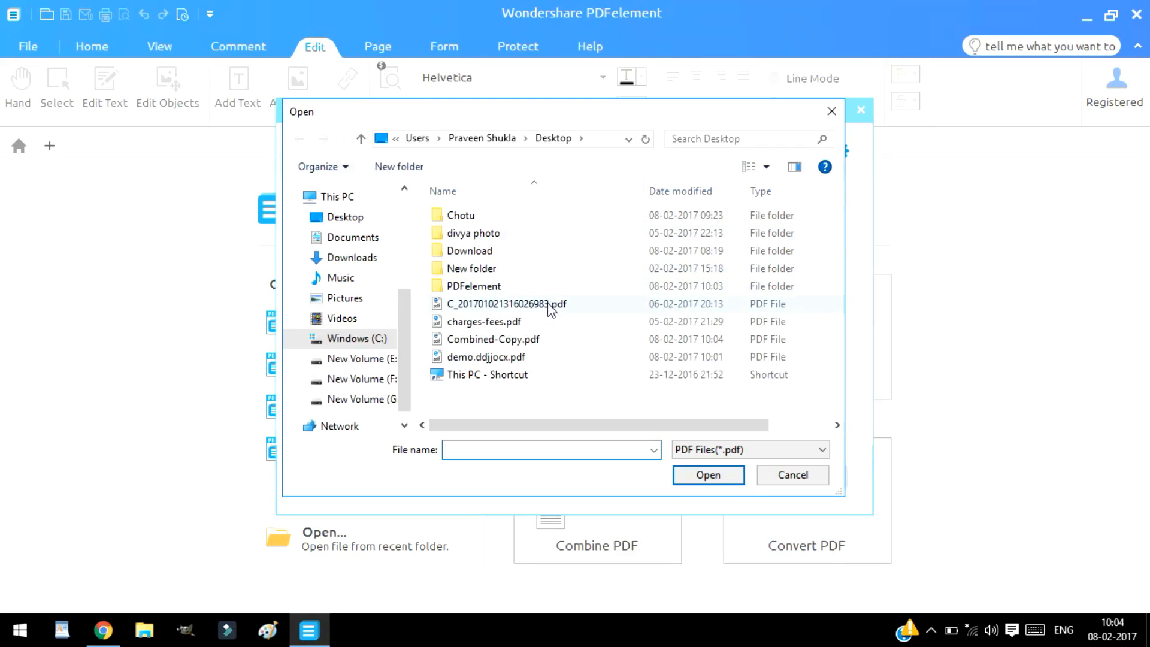
click(533, 322)
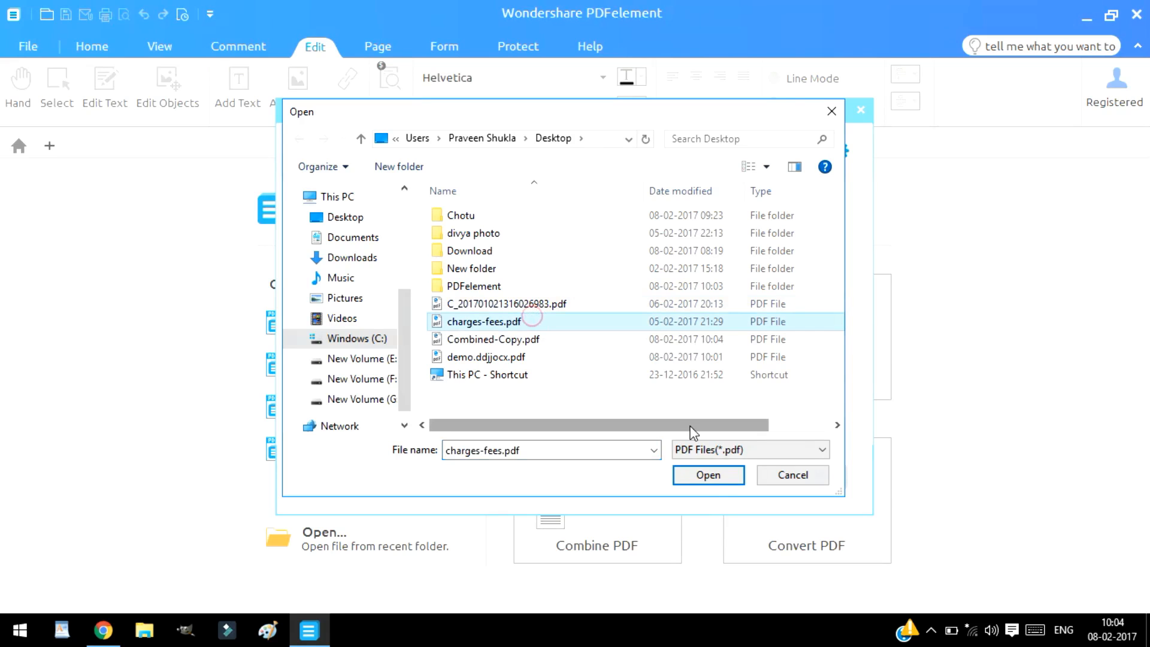
click(709, 479)
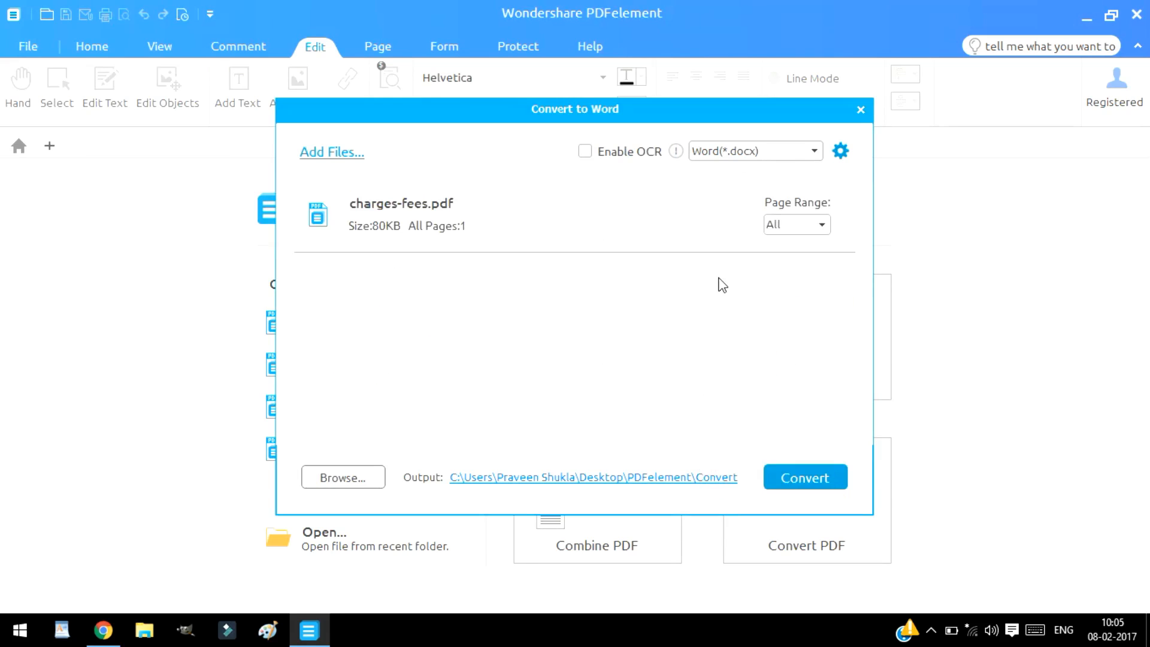
Step: Keep Word(*.docx) as the output format, convert charges-fees.pdf, and close the finished conversion
click(813, 152)
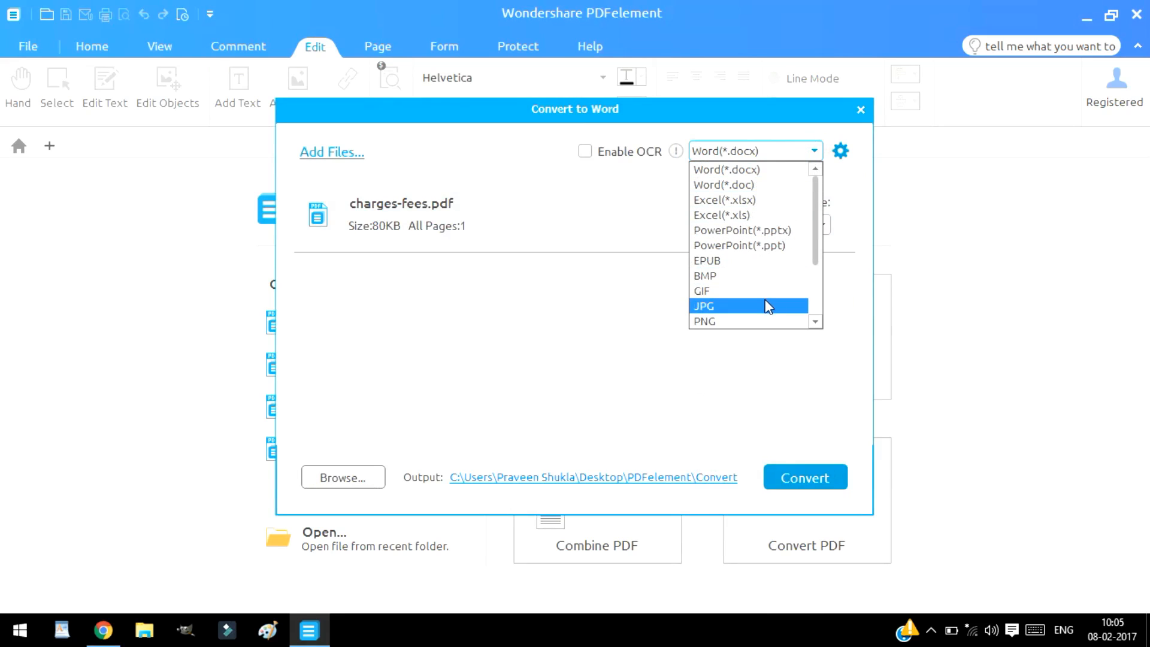
click(768, 165)
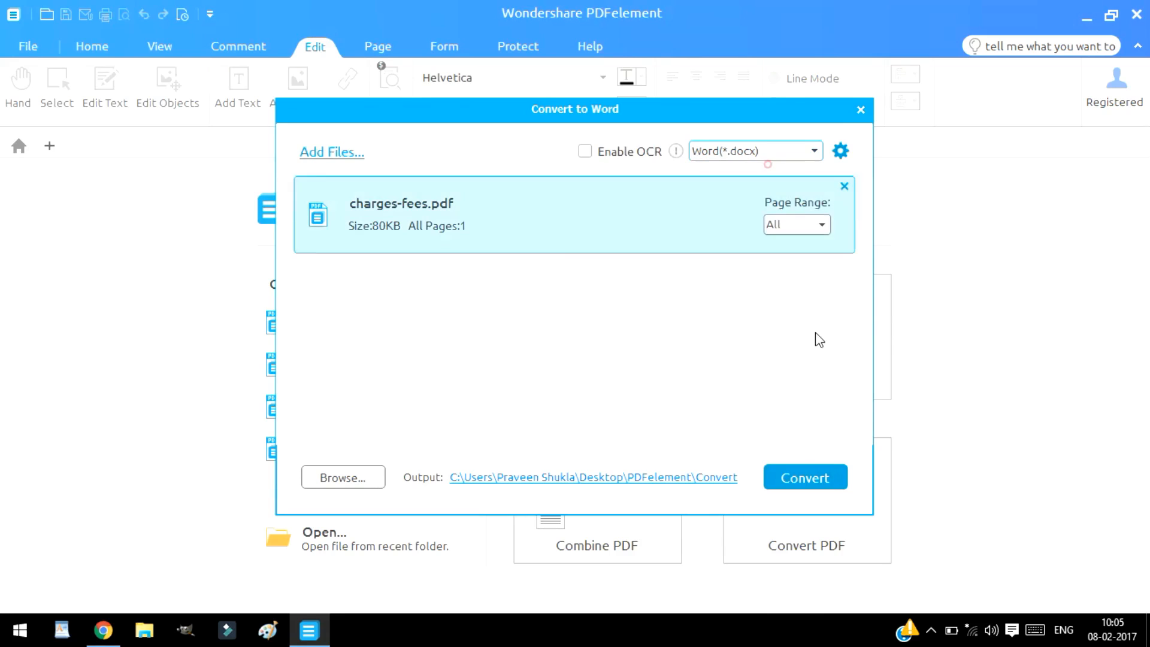
click(804, 477)
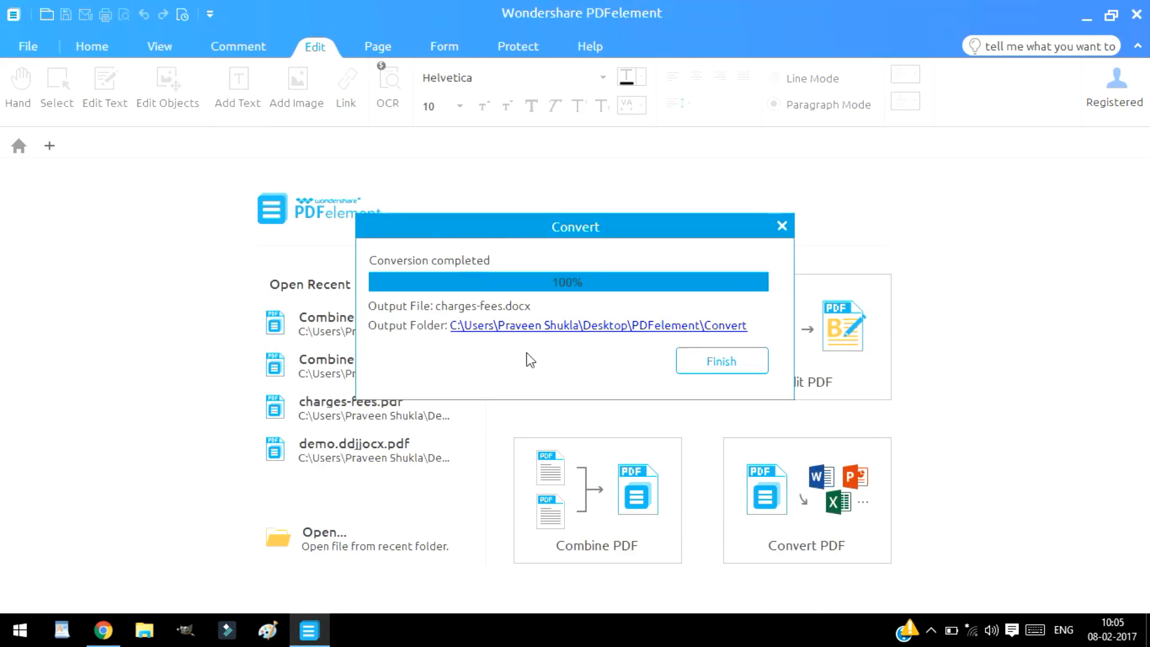
click(725, 358)
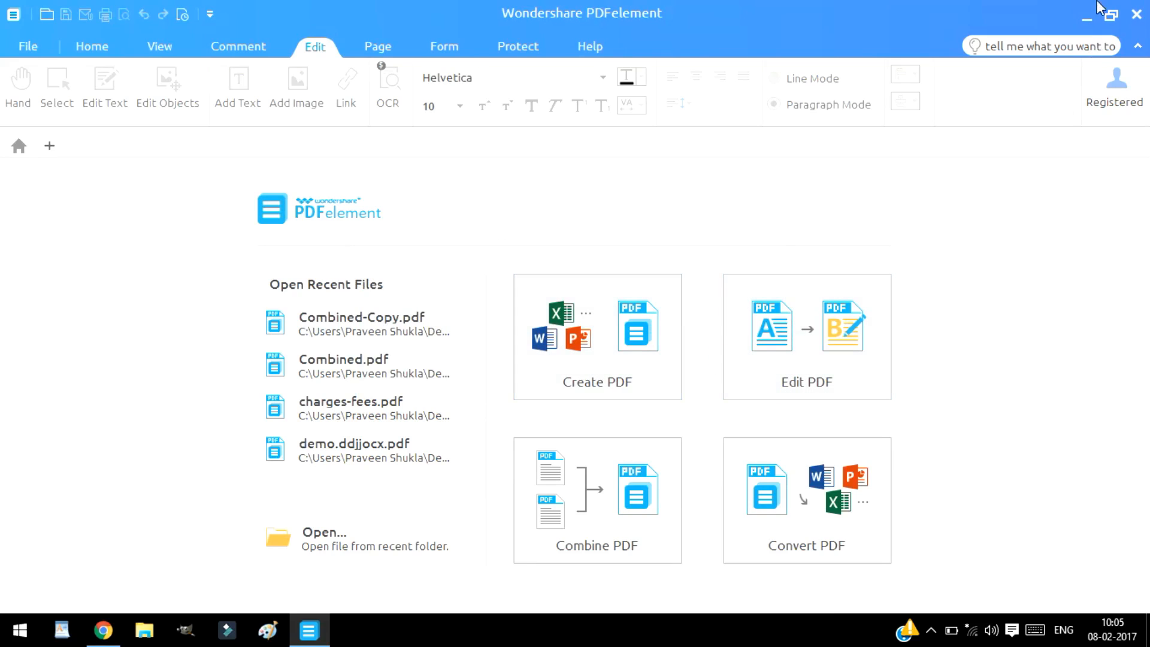
Step: Move cv-biology-phd-p1.jpg to an open area of the desktop and inspect its contents in the photo viewer
click(1085, 16)
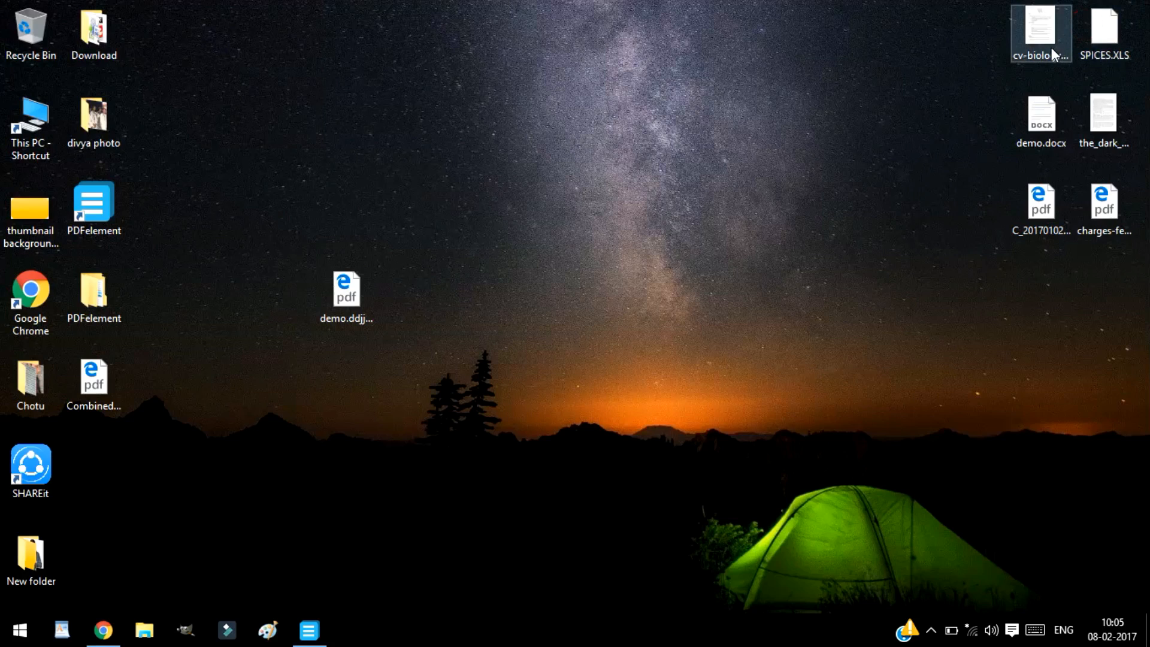
drag(1050, 50, 744, 151)
double_click(744, 153)
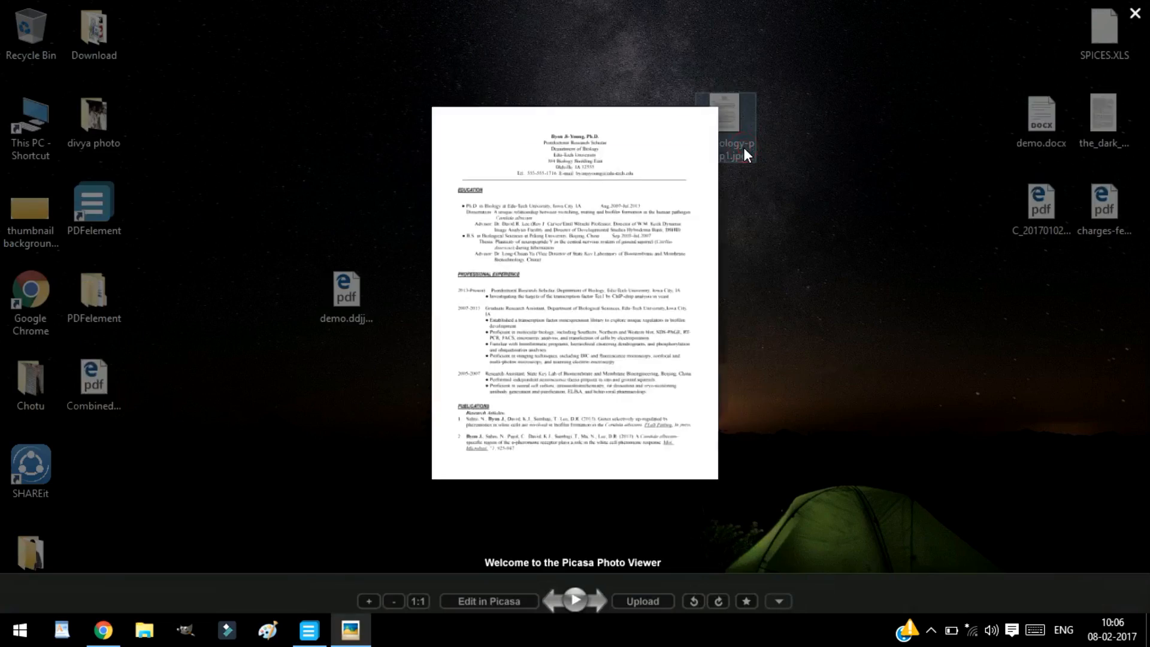
scroll(548, 245, up, 3)
scroll(548, 246, up, 3)
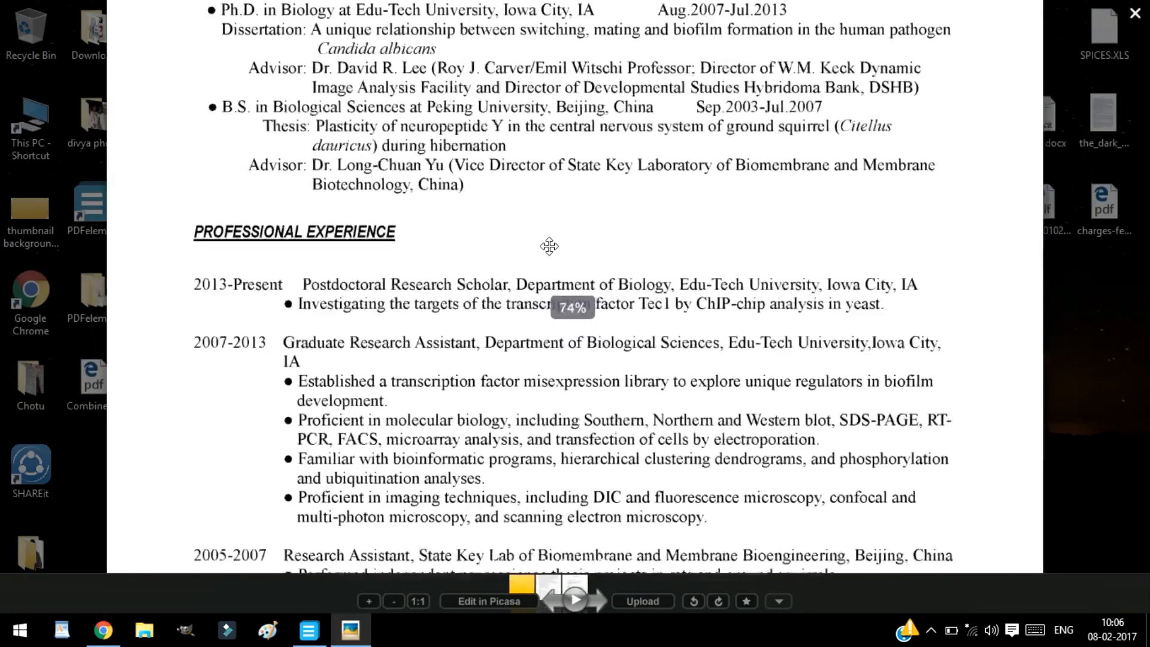
scroll(586, 162, down, 10)
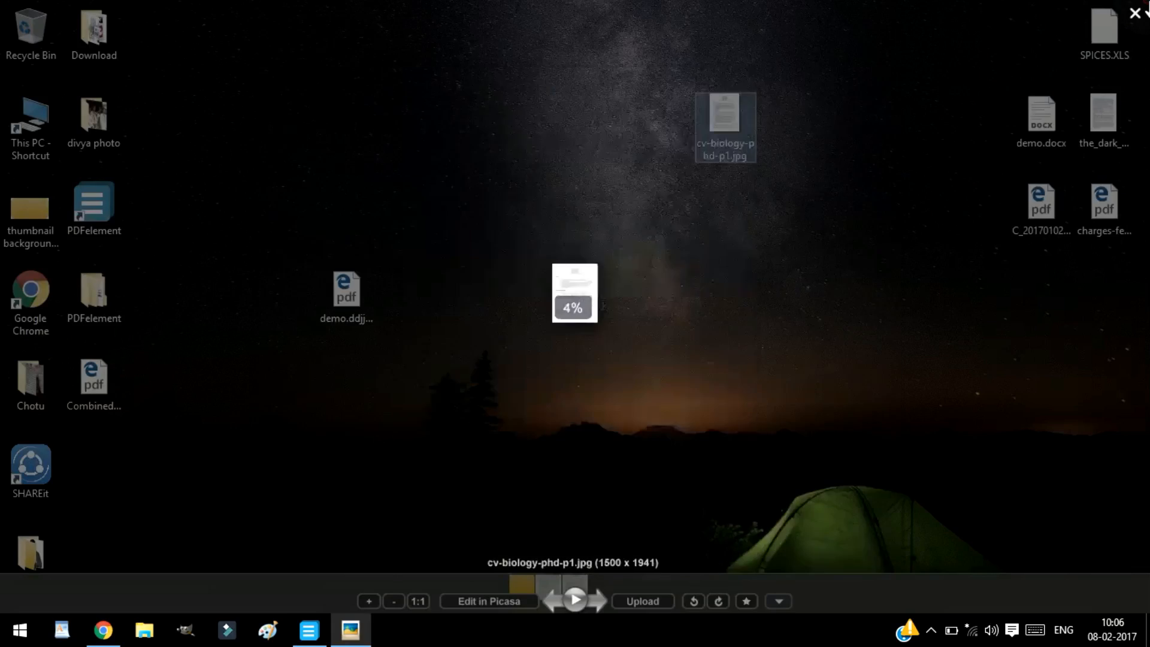
click(1142, 5)
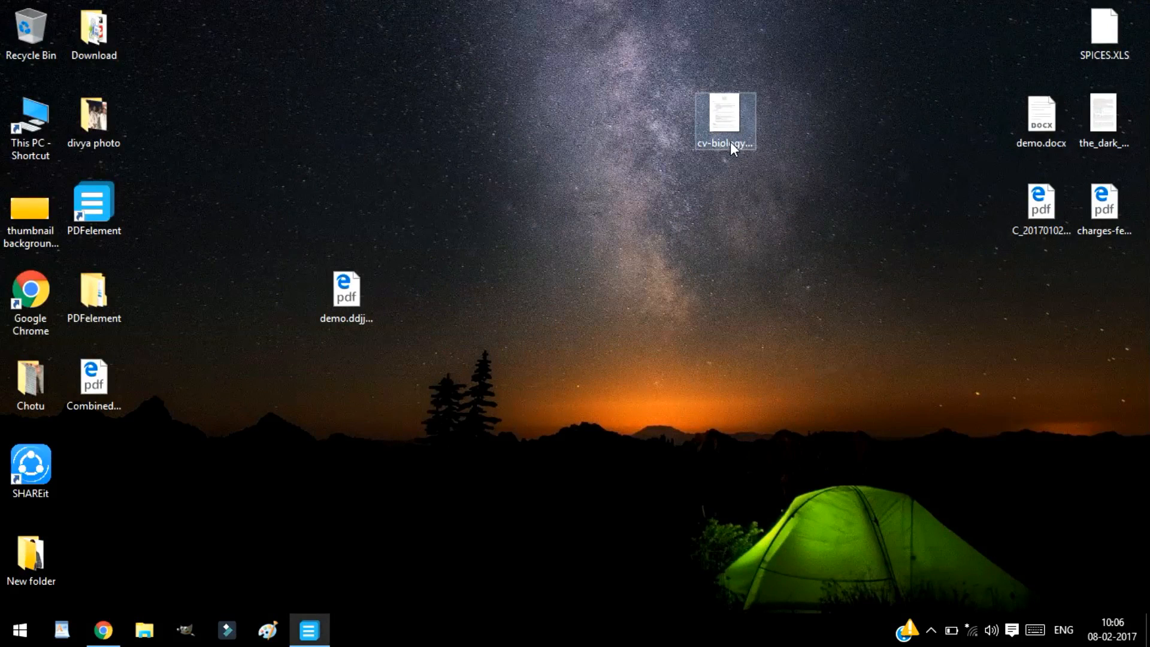
Step: Return to PDFelement and create a PDF from cv-biology-phd-p1.jpg on the desktop, browsing with all file types listed
click(309, 629)
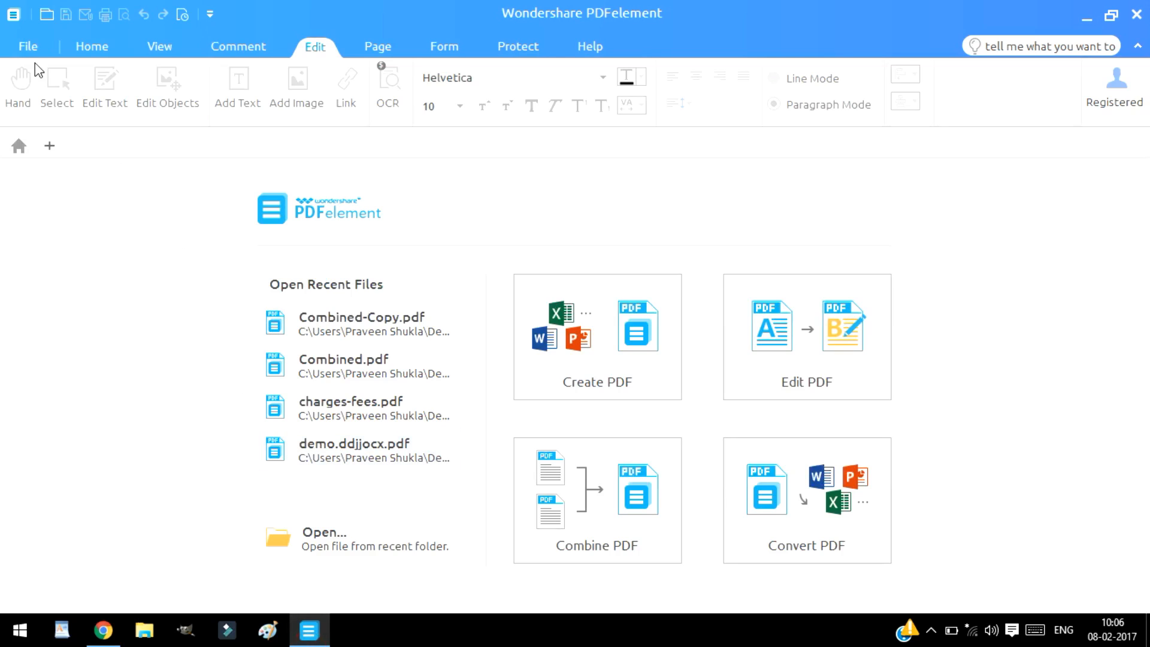
click(27, 48)
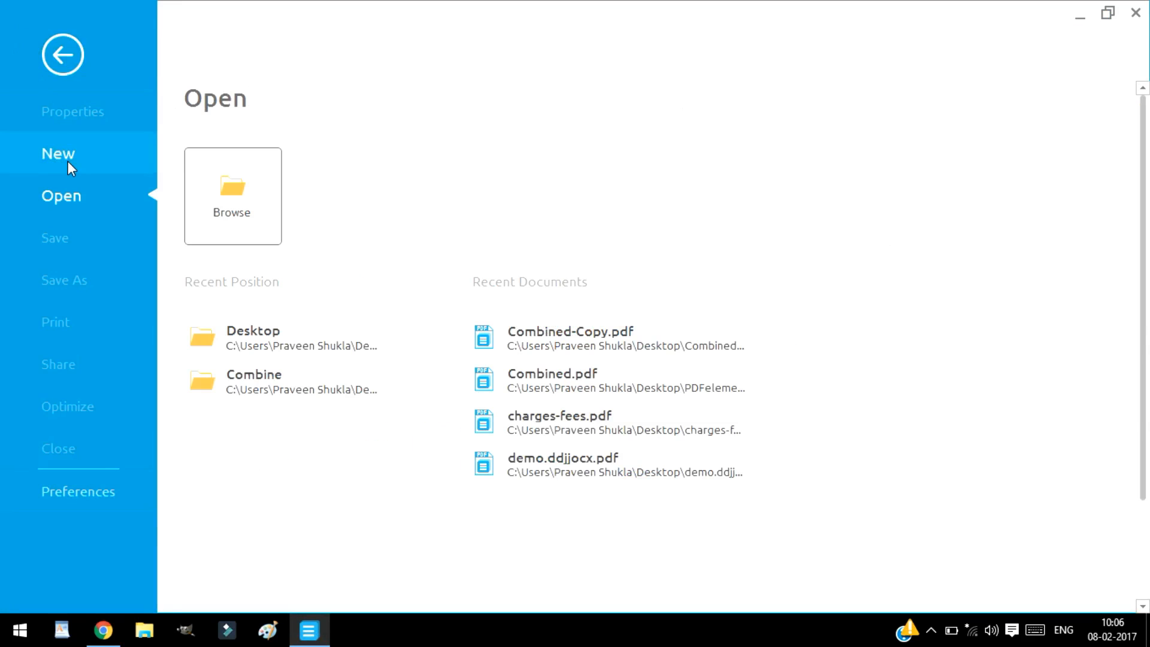
click(256, 350)
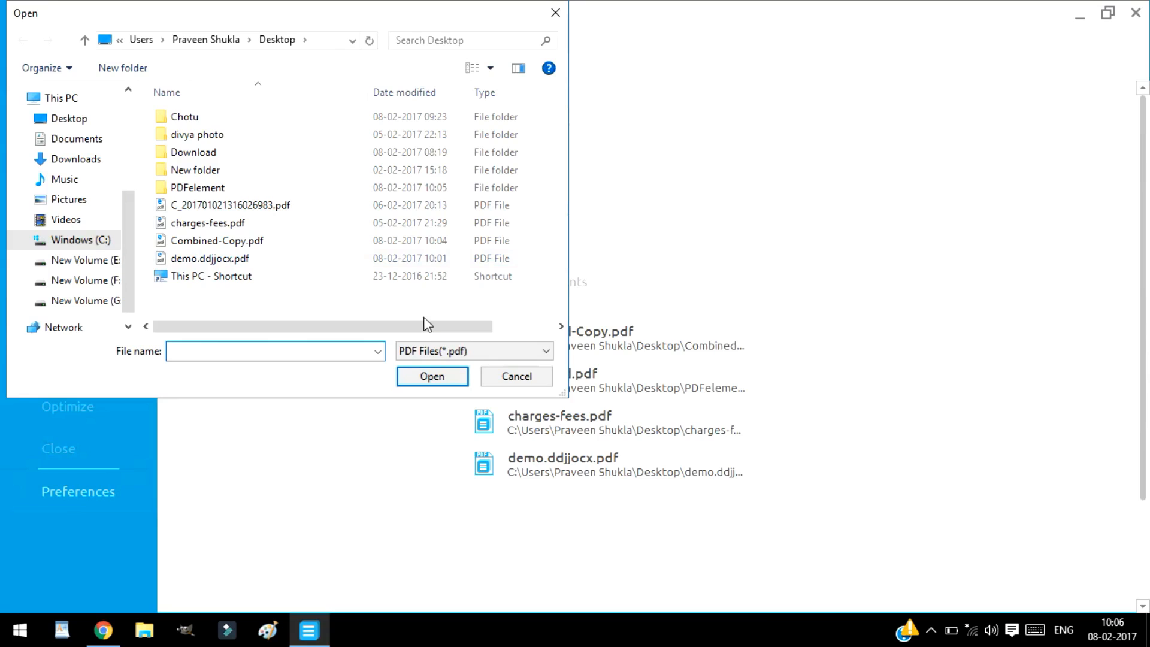
click(433, 351)
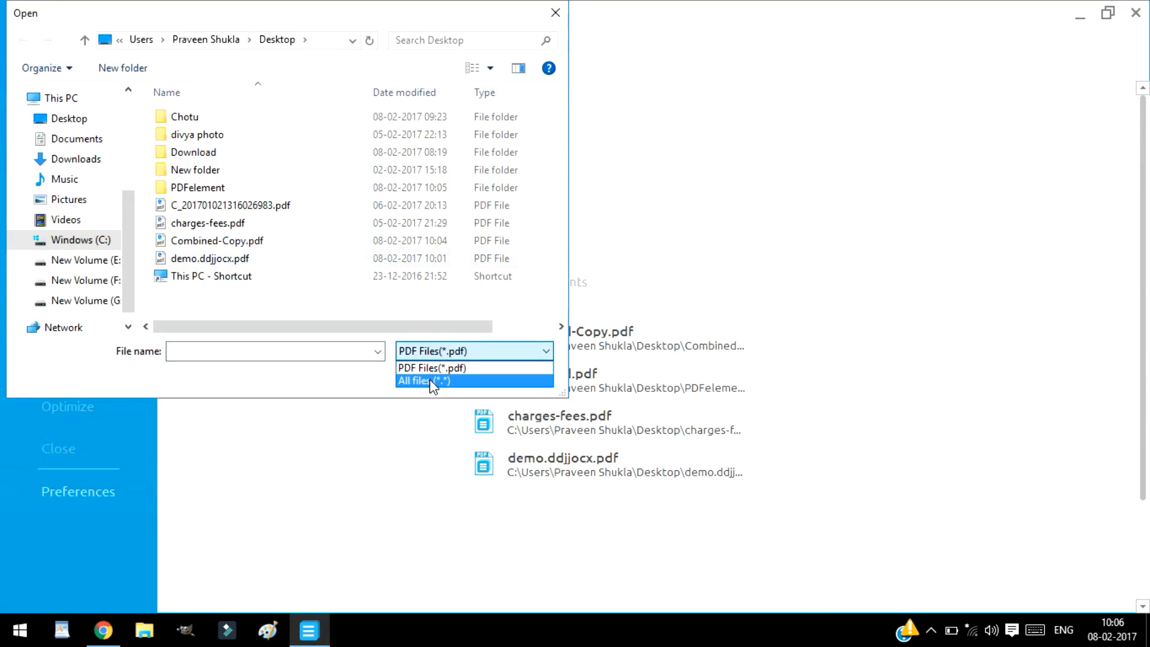
click(430, 379)
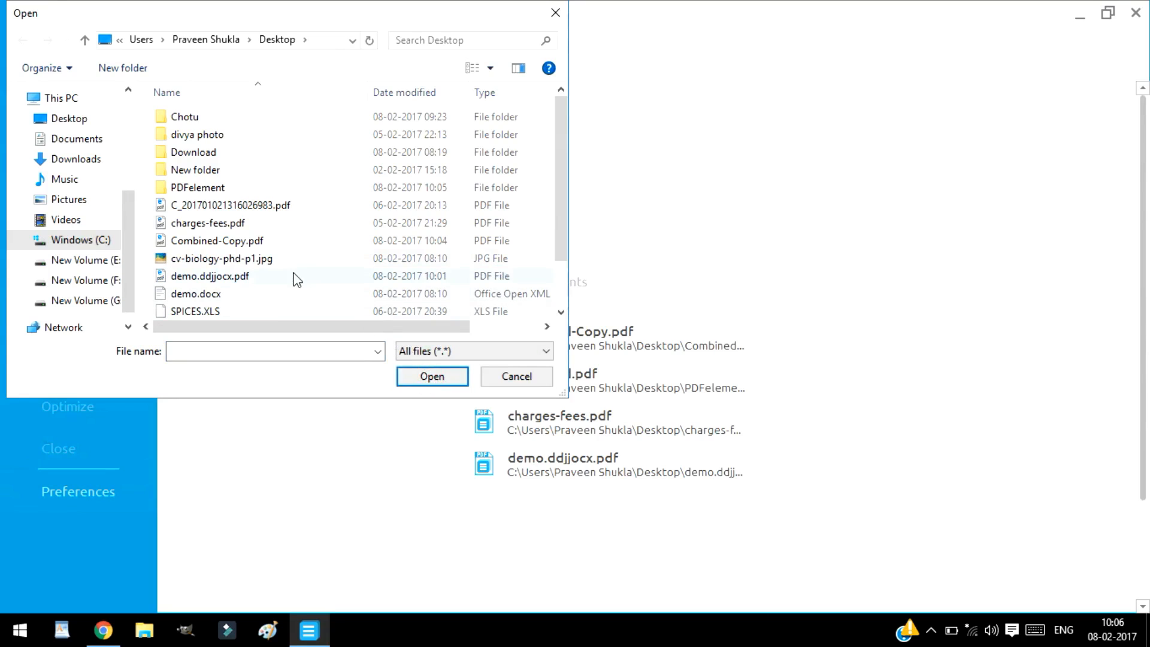
click(304, 261)
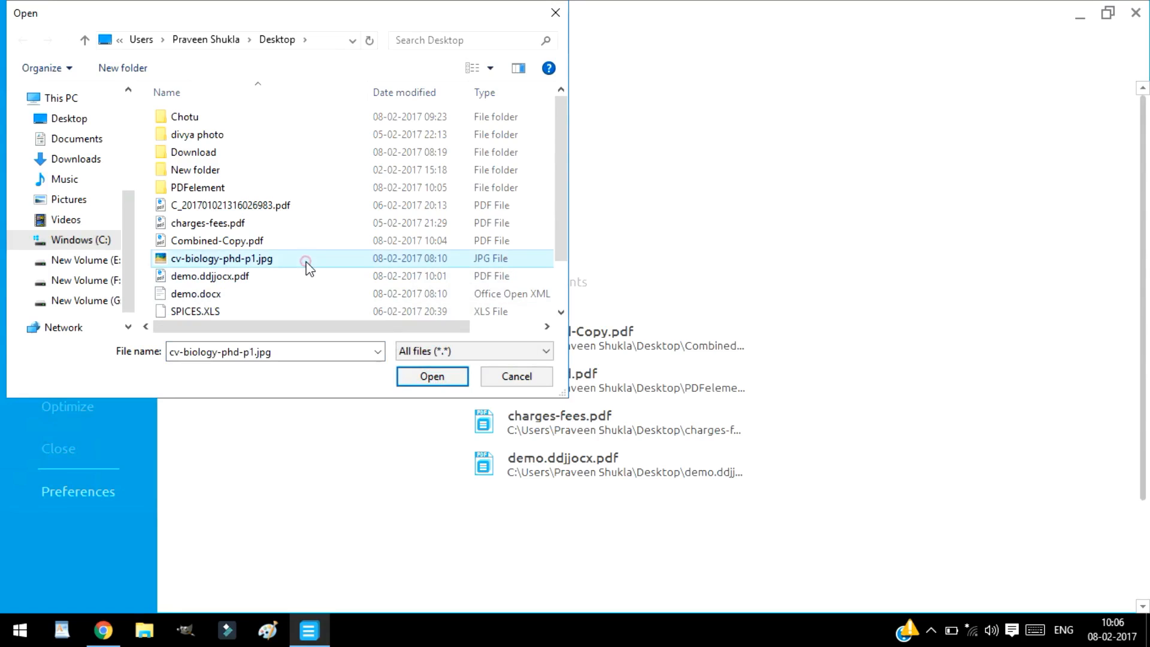
click(433, 376)
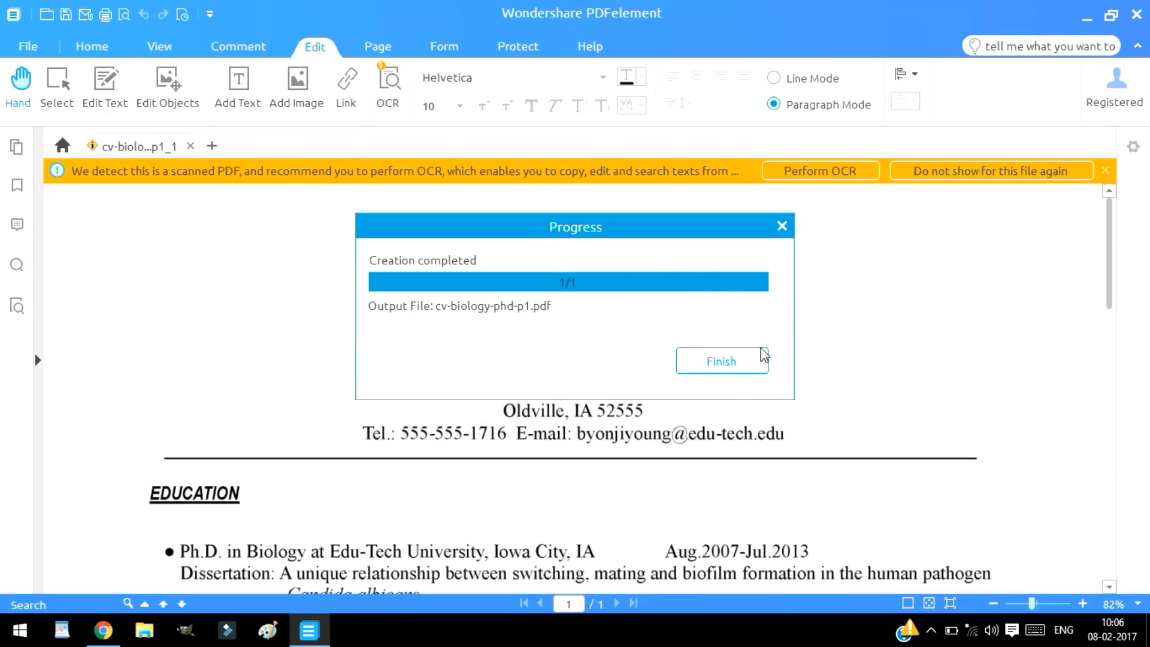
click(748, 362)
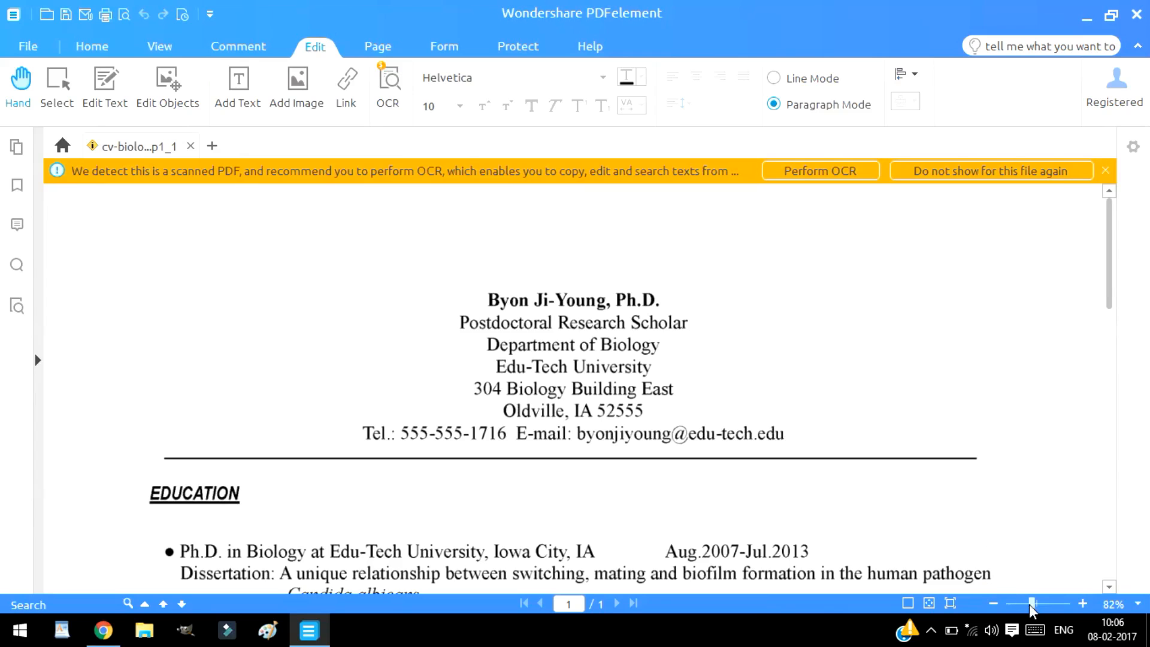
Step: Run OCR on the scanned CV with the free trial, keeping English as the recognition language
drag(1030, 604, 1025, 604)
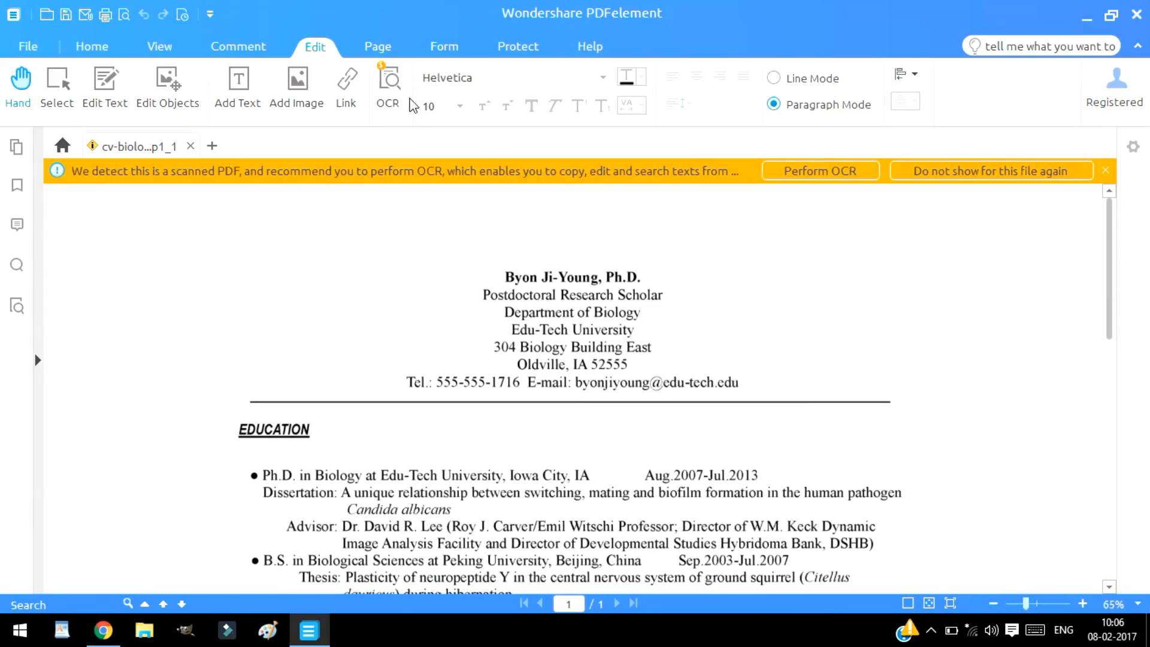
click(387, 90)
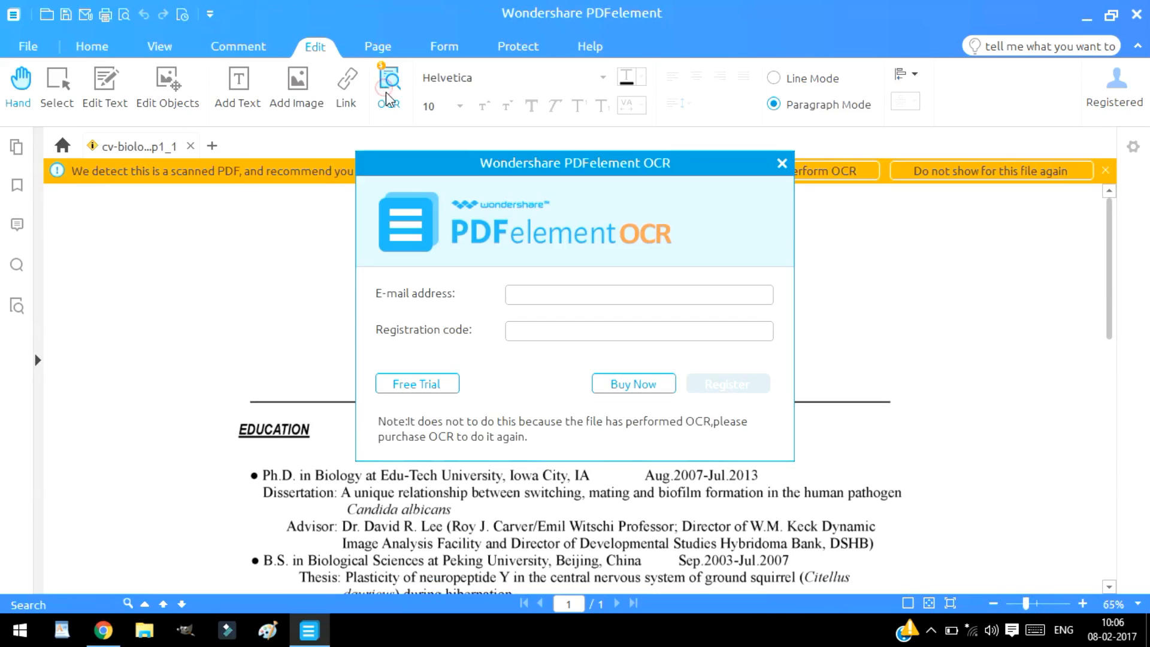
click(428, 391)
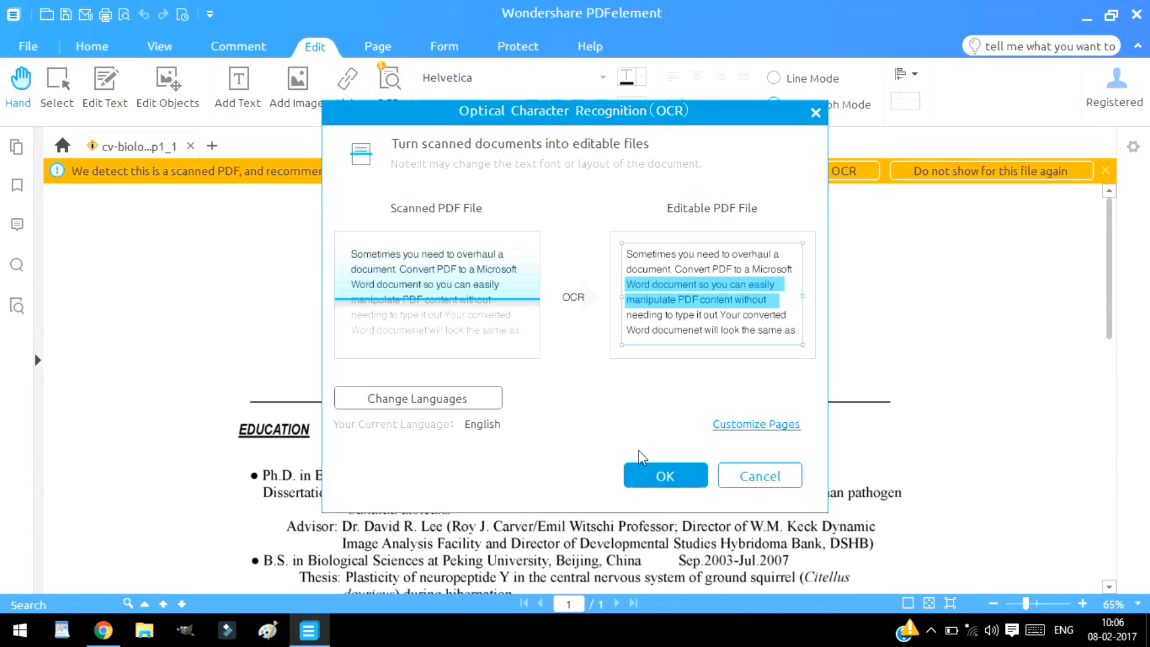
click(665, 476)
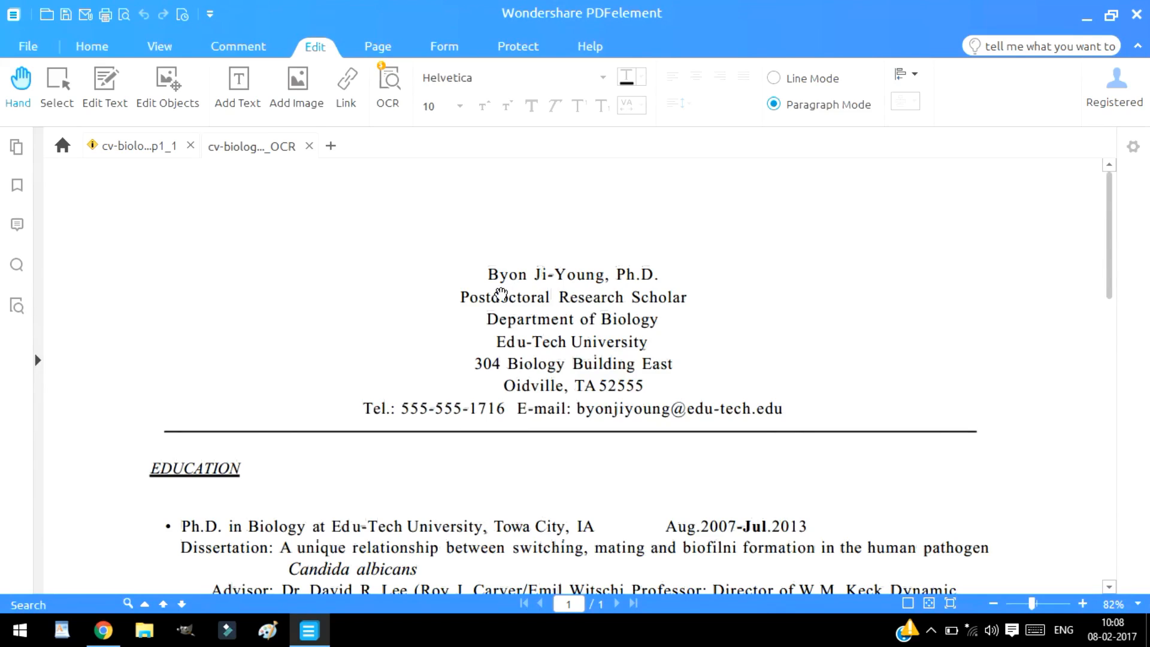
Step: Start text editing in the OCR copy and place the cursor inside "Postdoctoral" in the contact block
click(1025, 601)
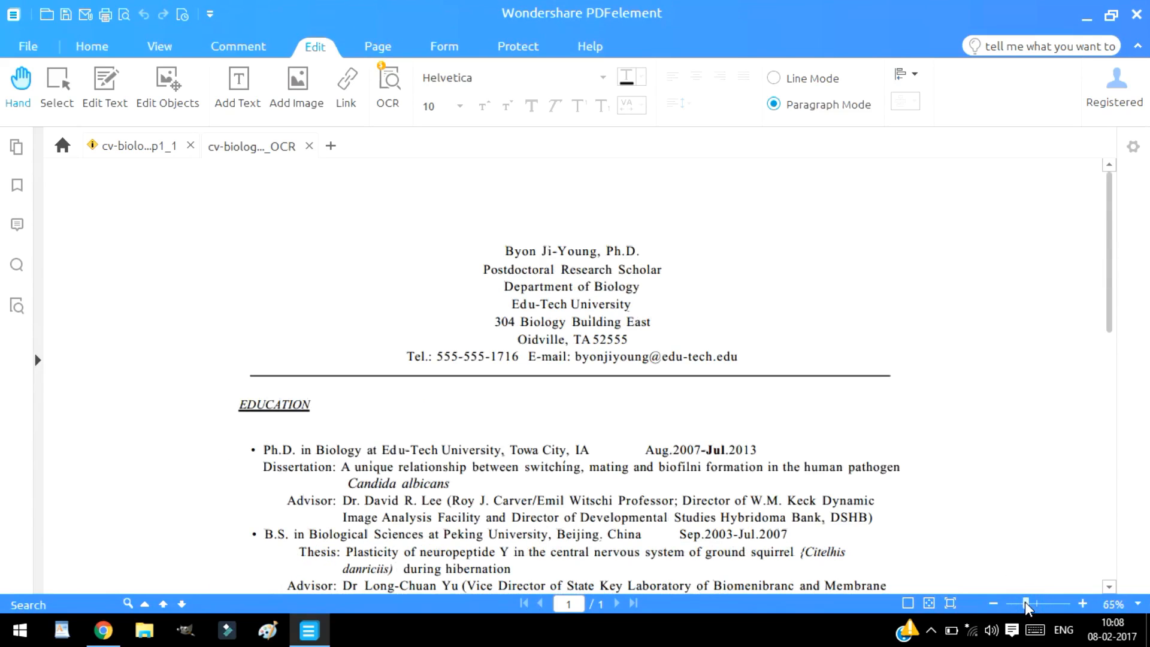
drag(1024, 602, 1022, 601)
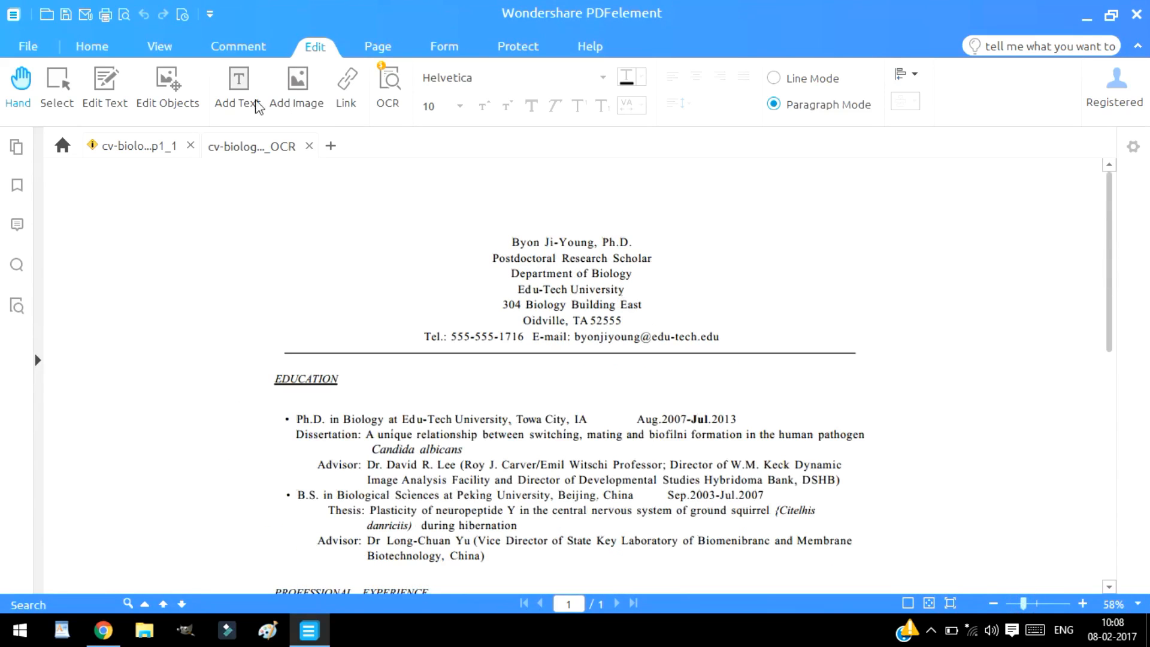
click(110, 91)
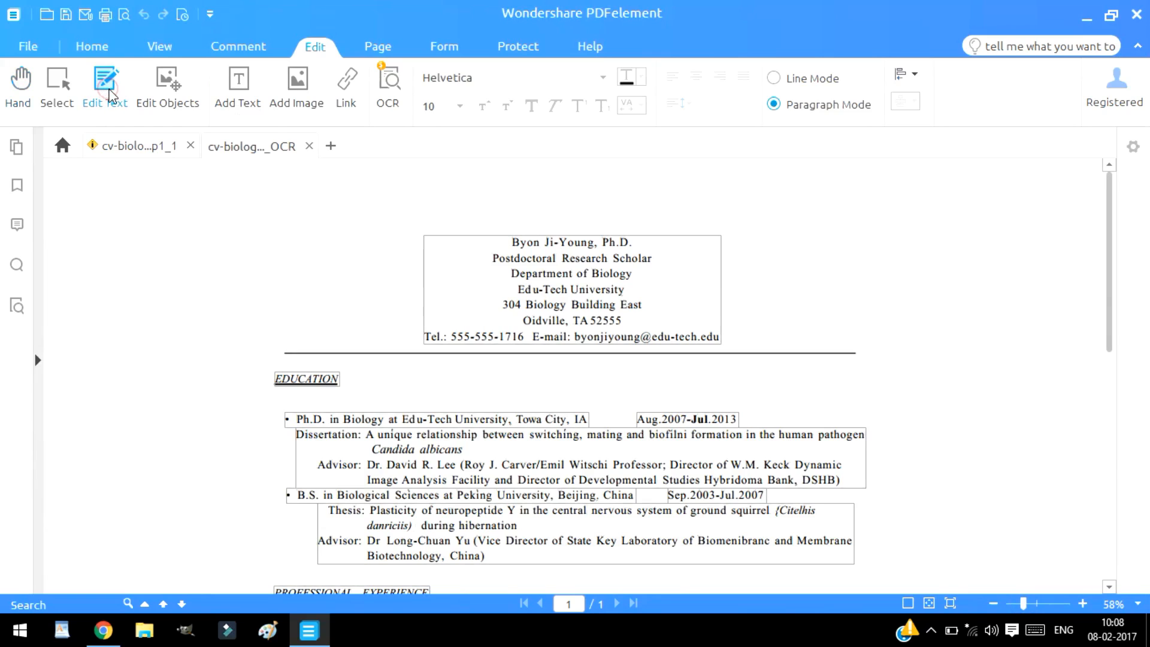
click(526, 258)
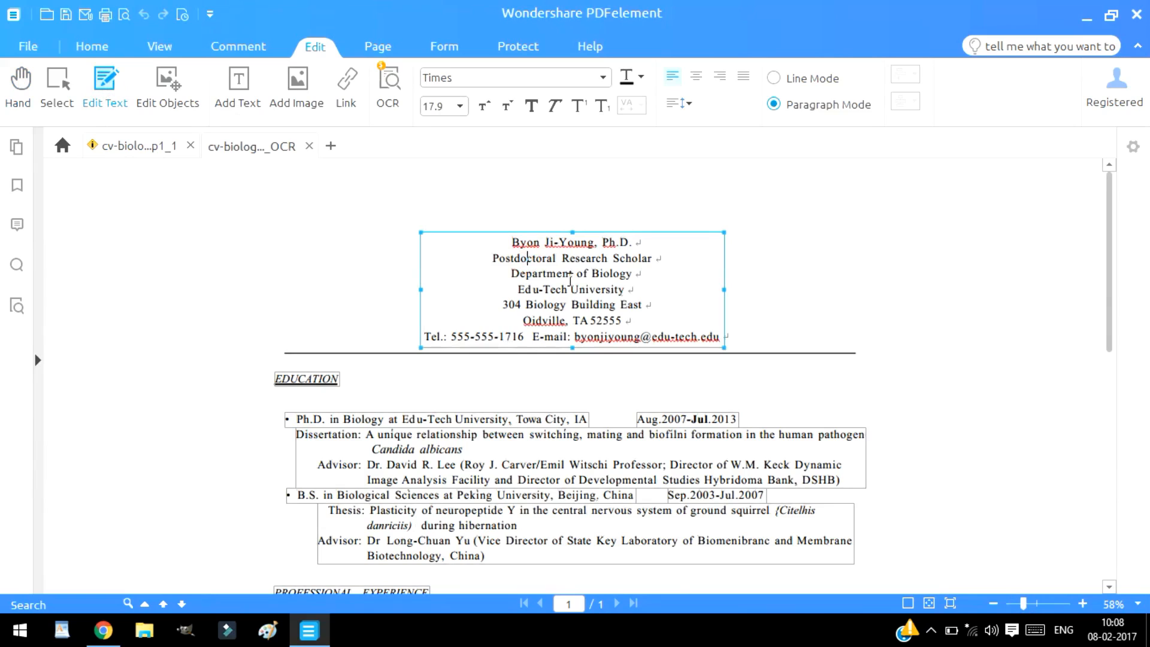
Step: Insert the sample letters "kckdnck" into the word "Postdoctoral" and remove them again
text(kckdnck)
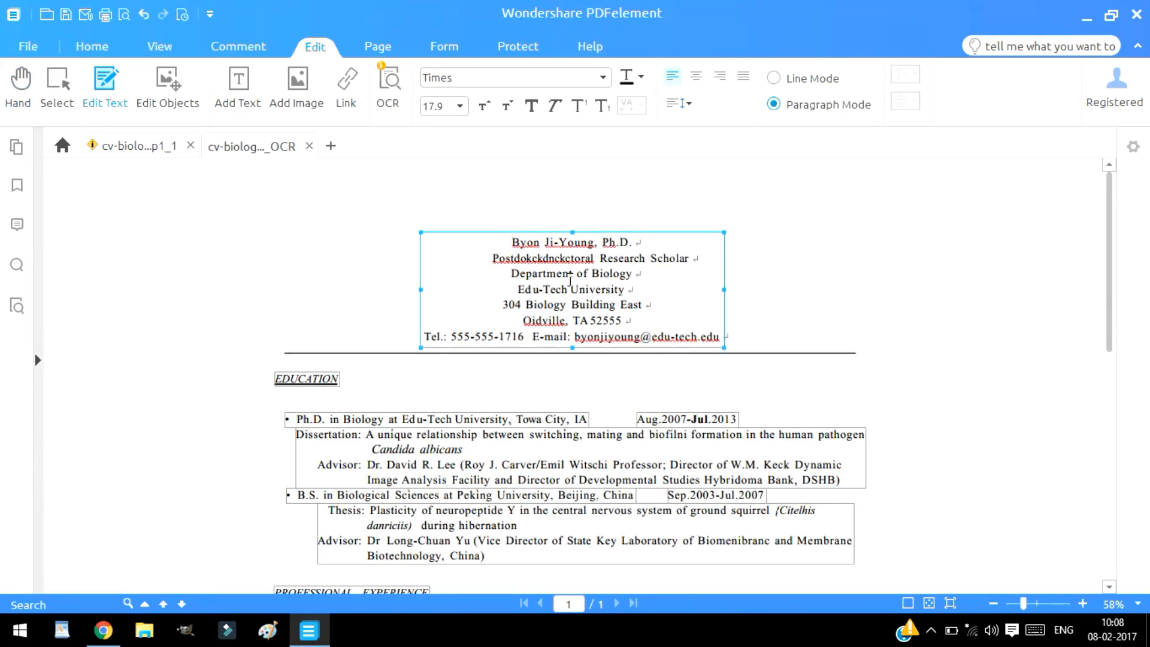
key(BackSpace)
key(BackSpace)
key(BackSpace)
key(BackSpace)
key(BackSpace)
key(BackSpace)
key(BackSpace)
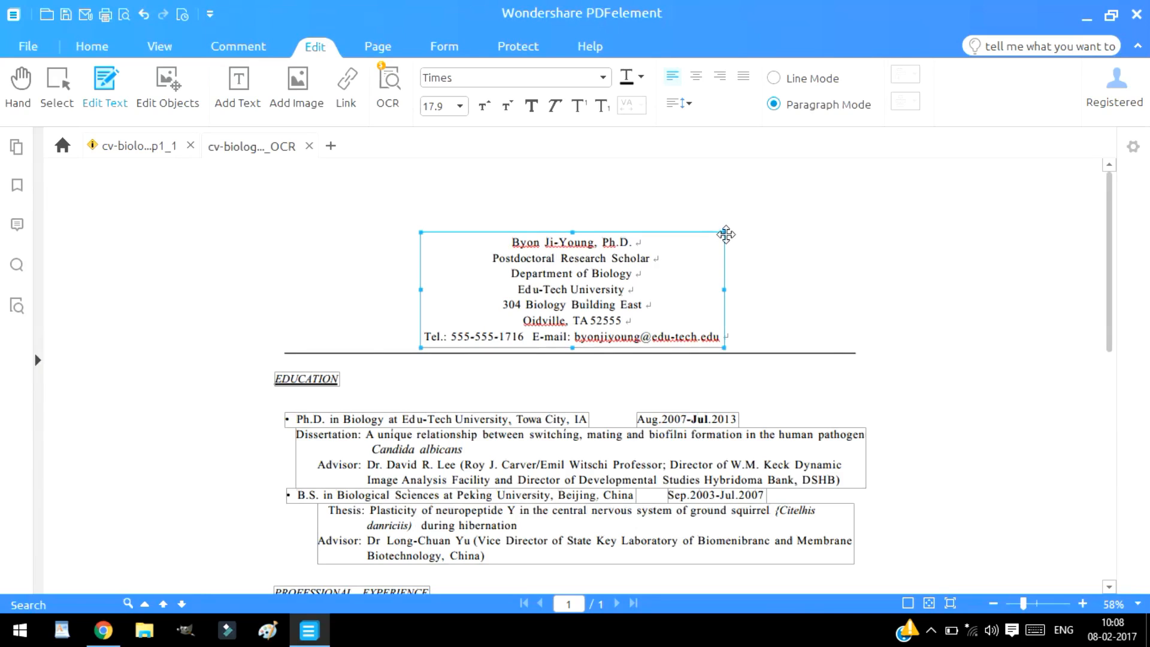
Step: Widen the contact text block slightly and shift it upward, away from the horizontal rule below it
drag(724, 232, 747, 214)
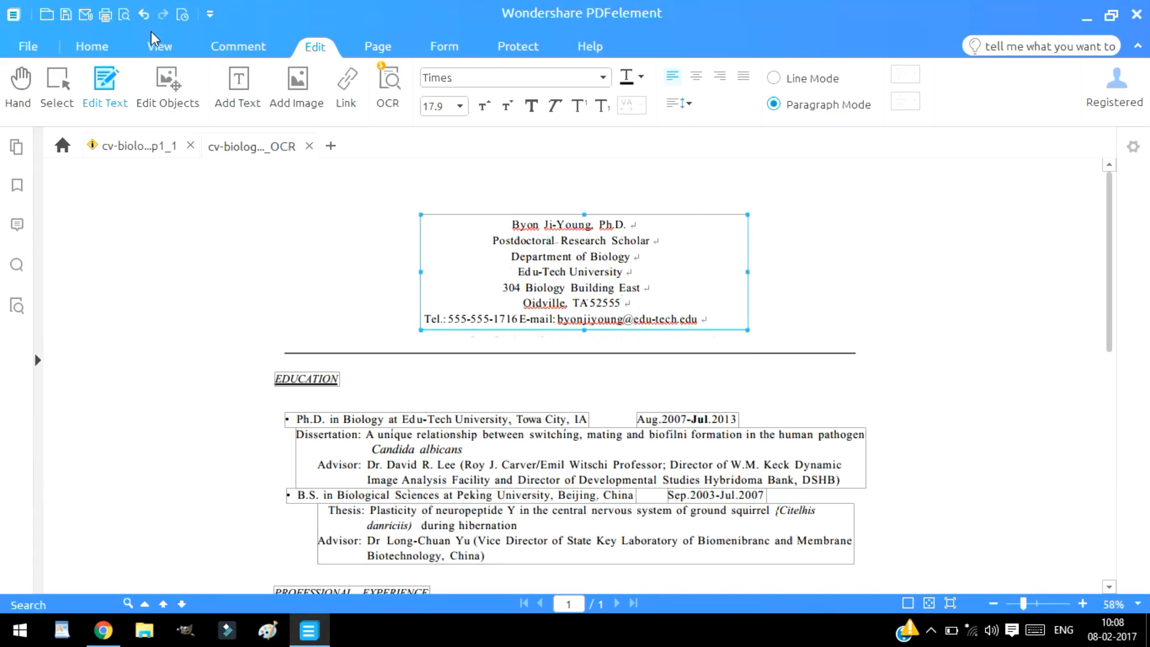
click(92, 45)
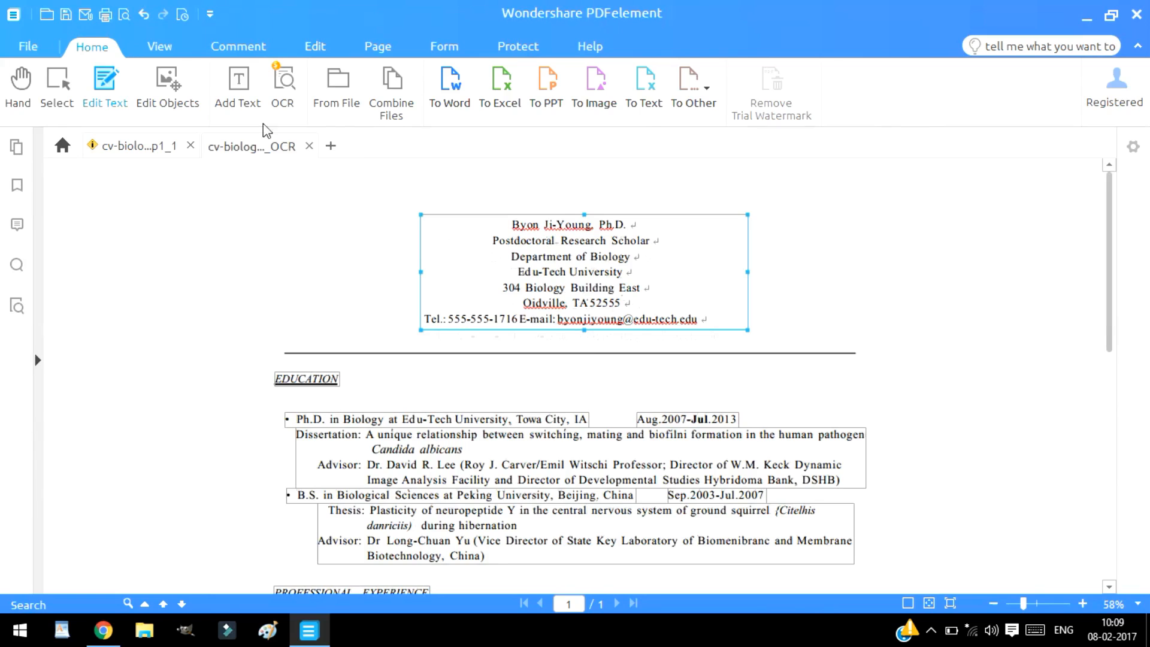
Step: Add a sticky note reading "xkc" beside the contact block of the CV and close its pop-up
click(163, 48)
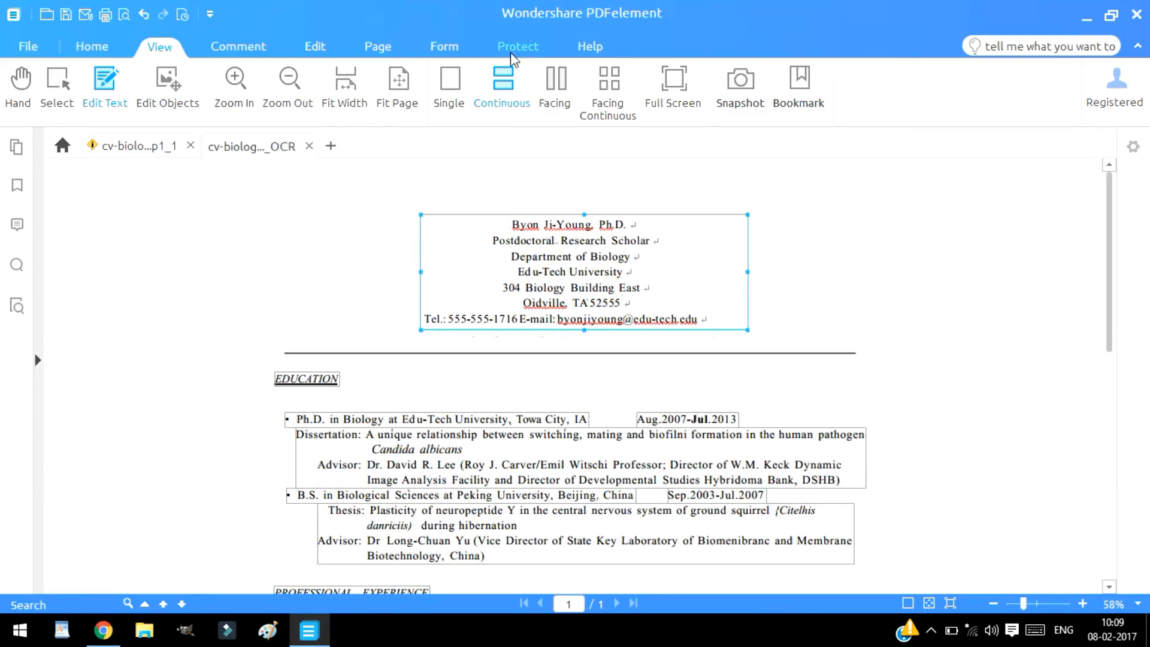
click(265, 48)
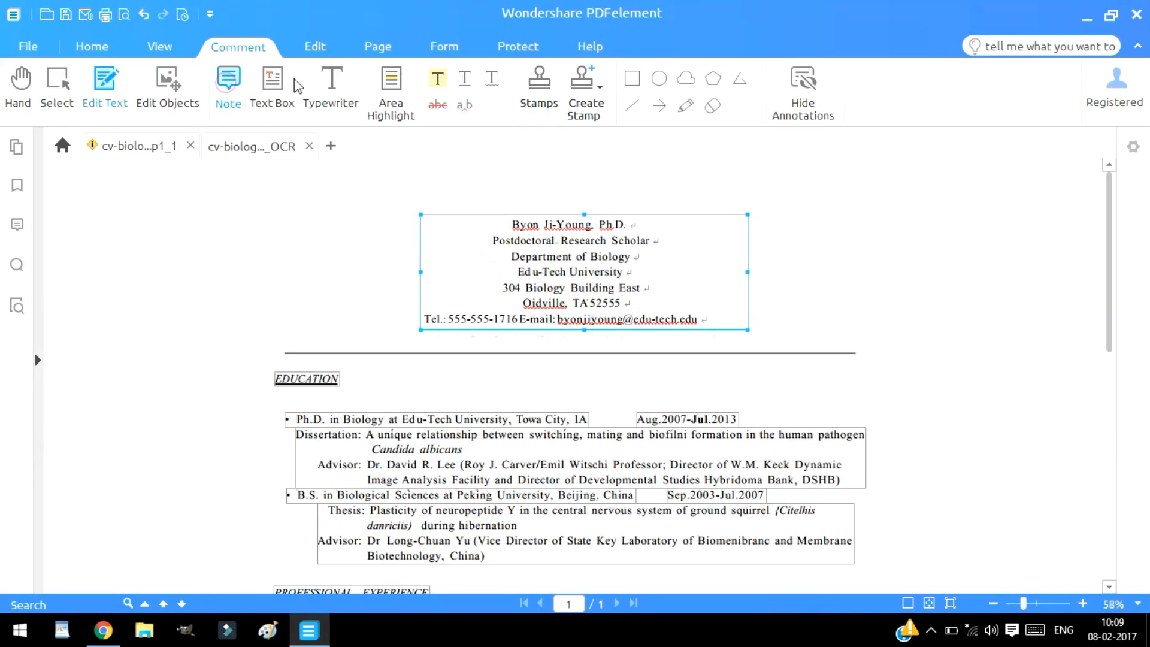
click(228, 85)
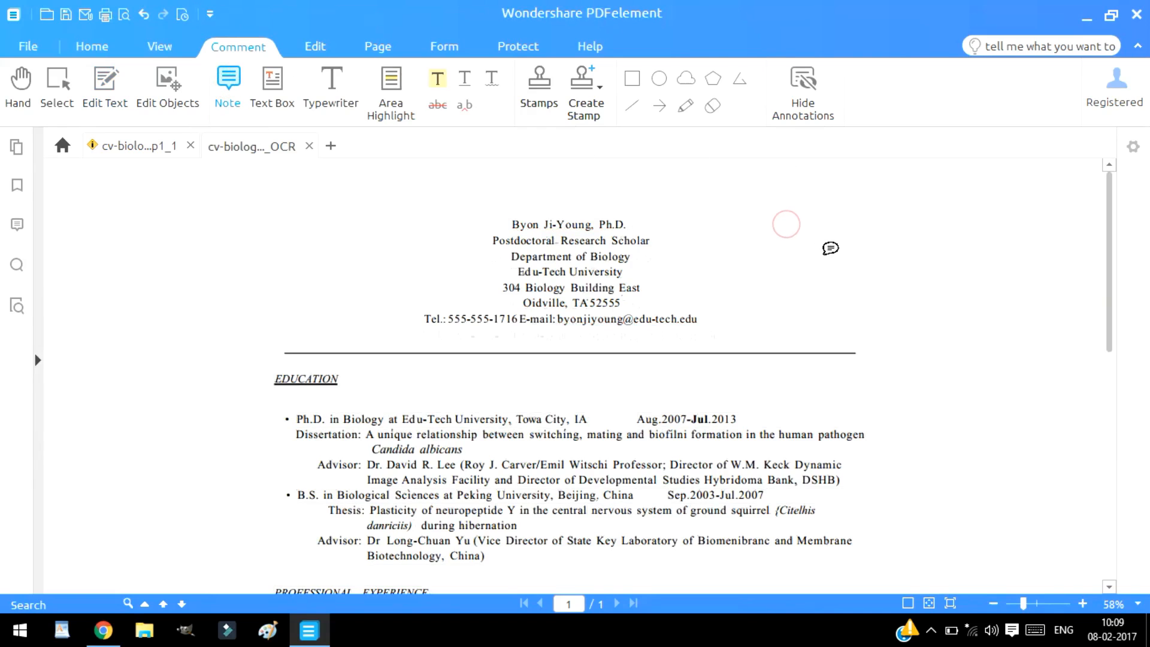
click(777, 206)
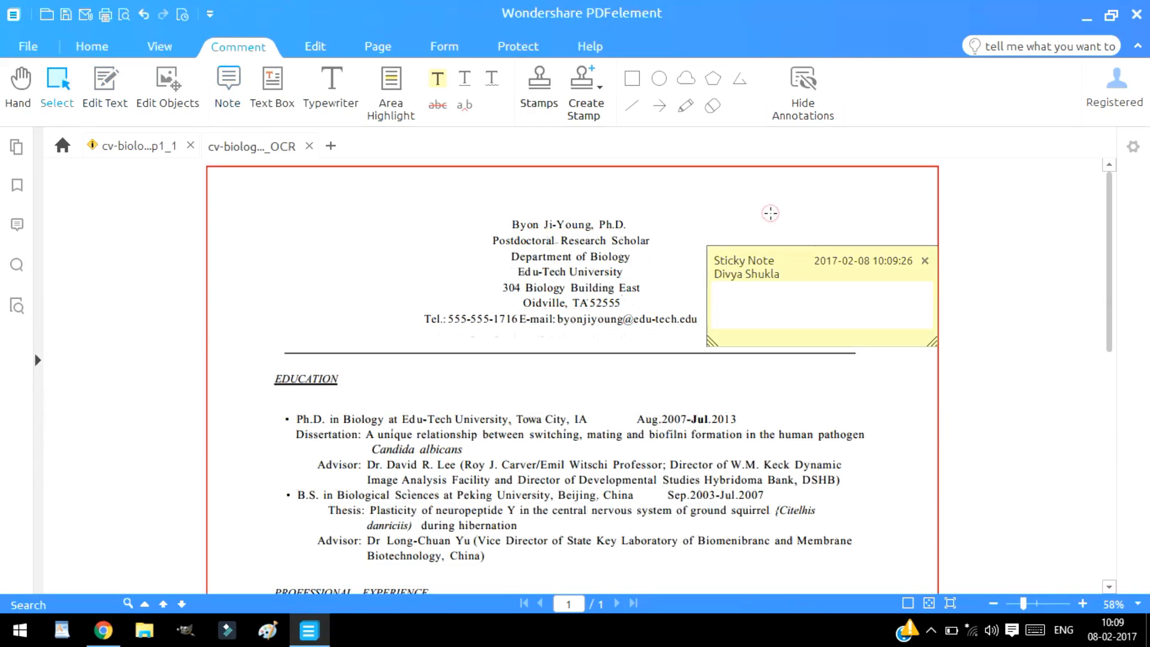
click(815, 302)
text(xkc)
click(924, 261)
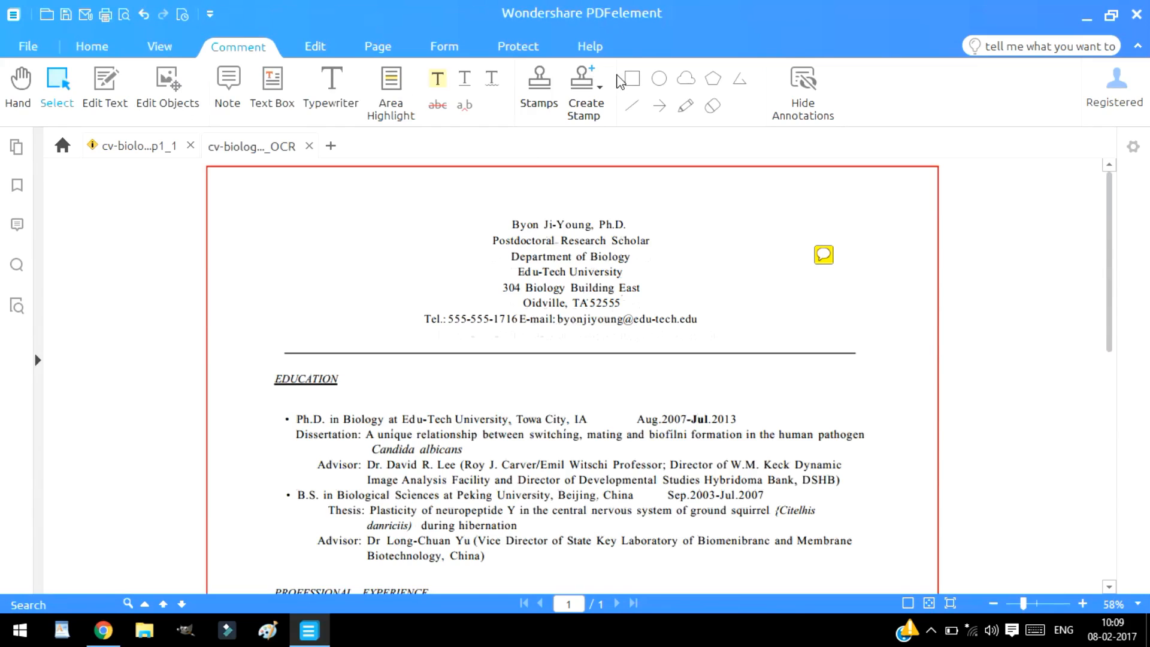
click(315, 47)
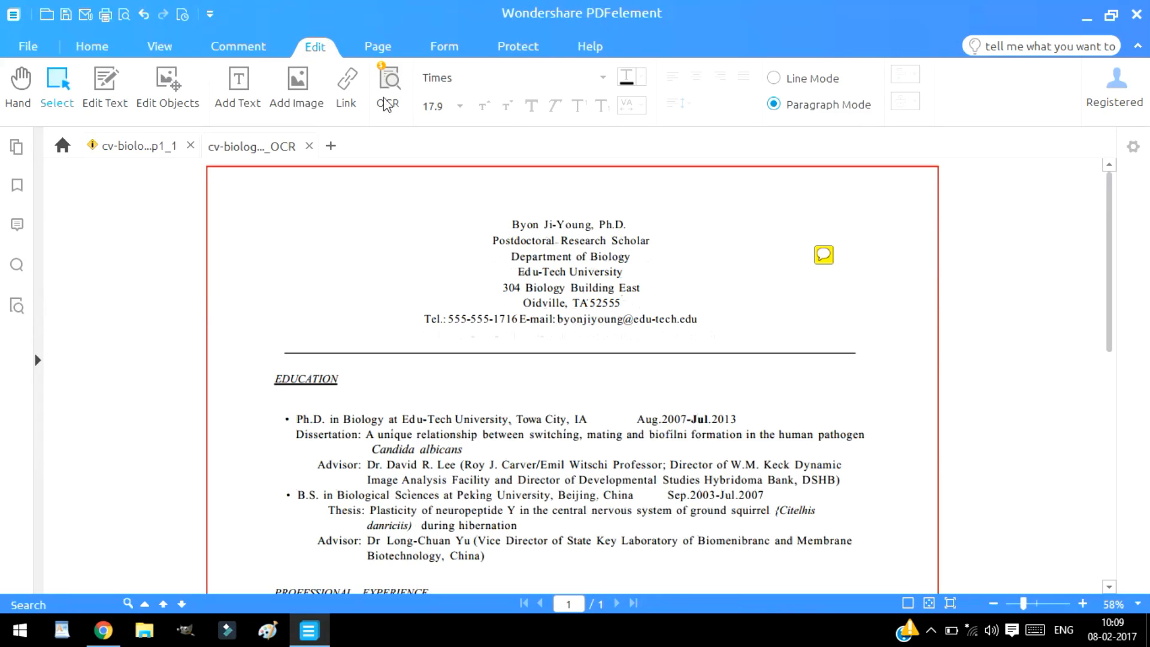
click(378, 47)
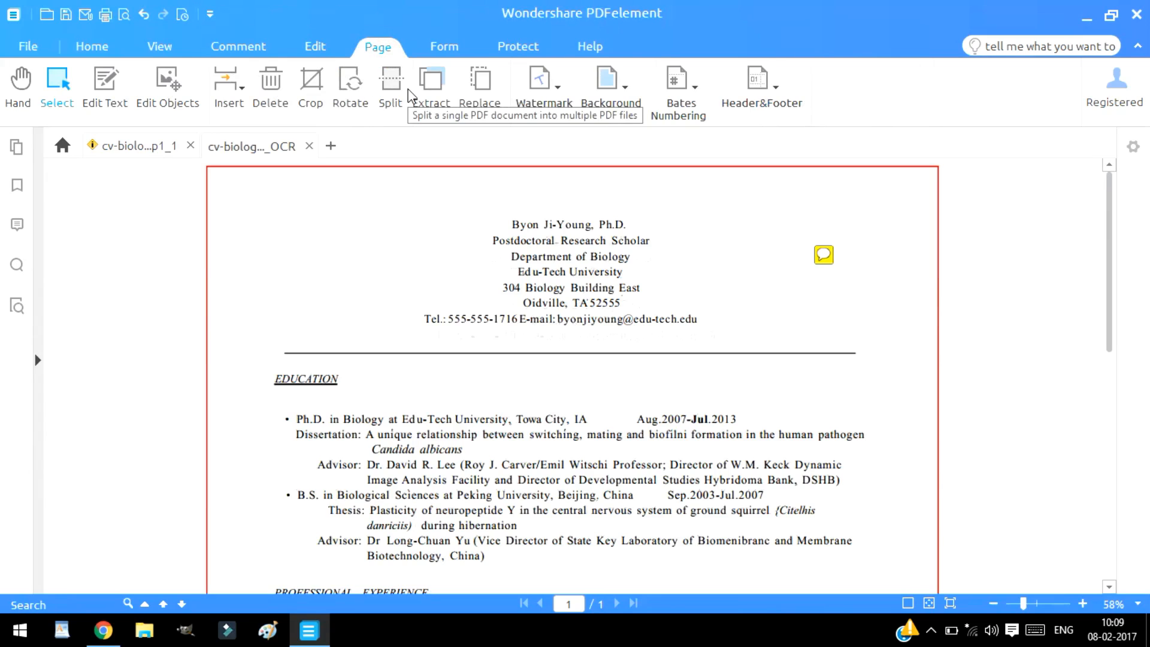
click(442, 48)
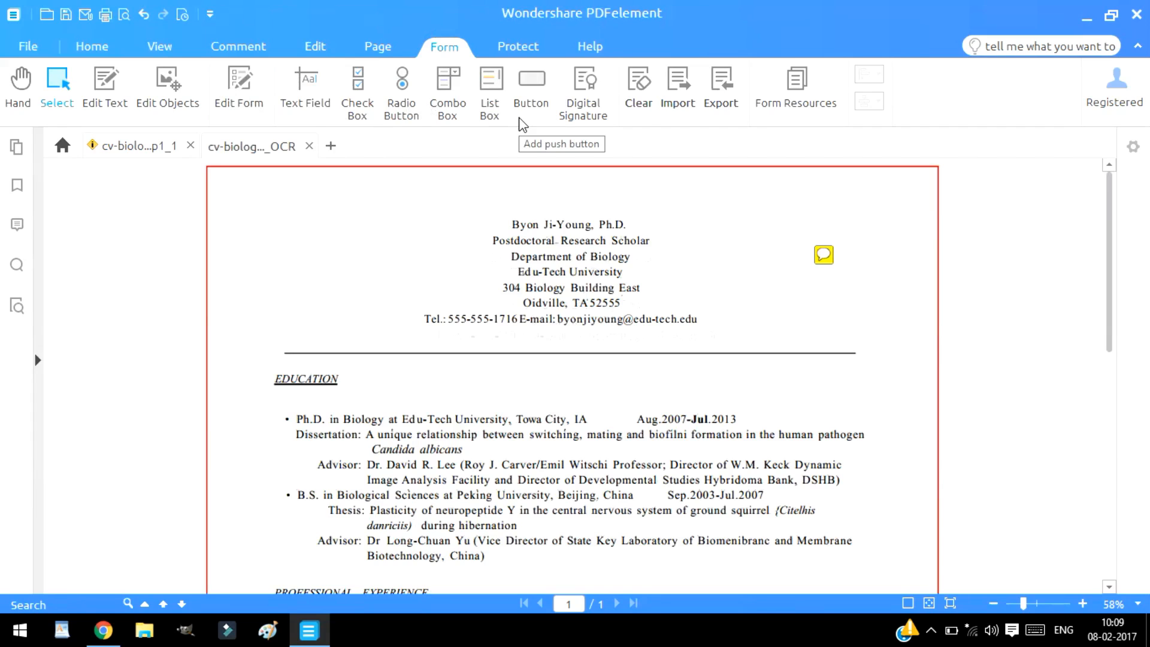
click(498, 46)
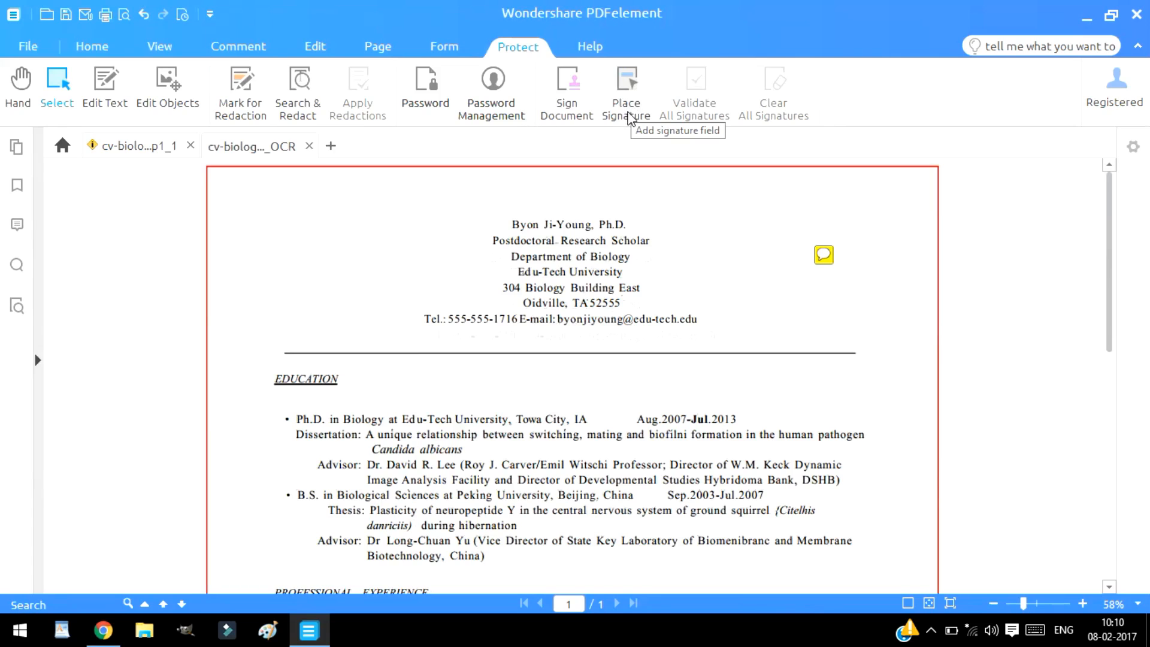
click(589, 44)
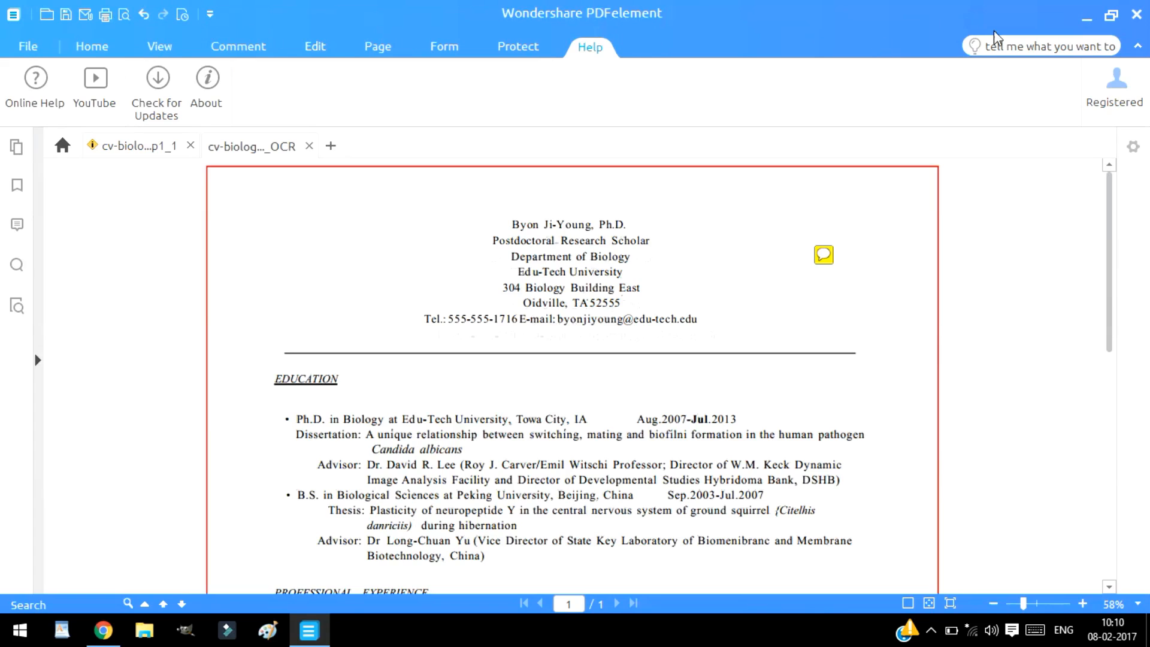
Step: Search the program's features for "com" and dismiss the suggestions without choosing one
click(1018, 47)
text(com)
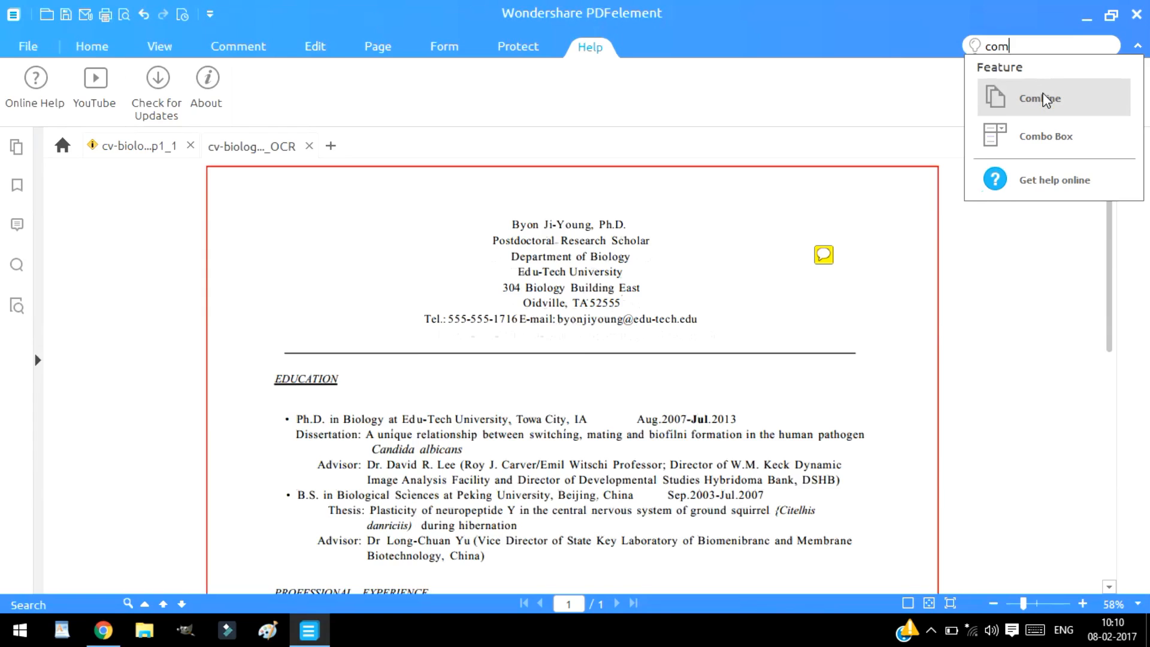
click(1055, 309)
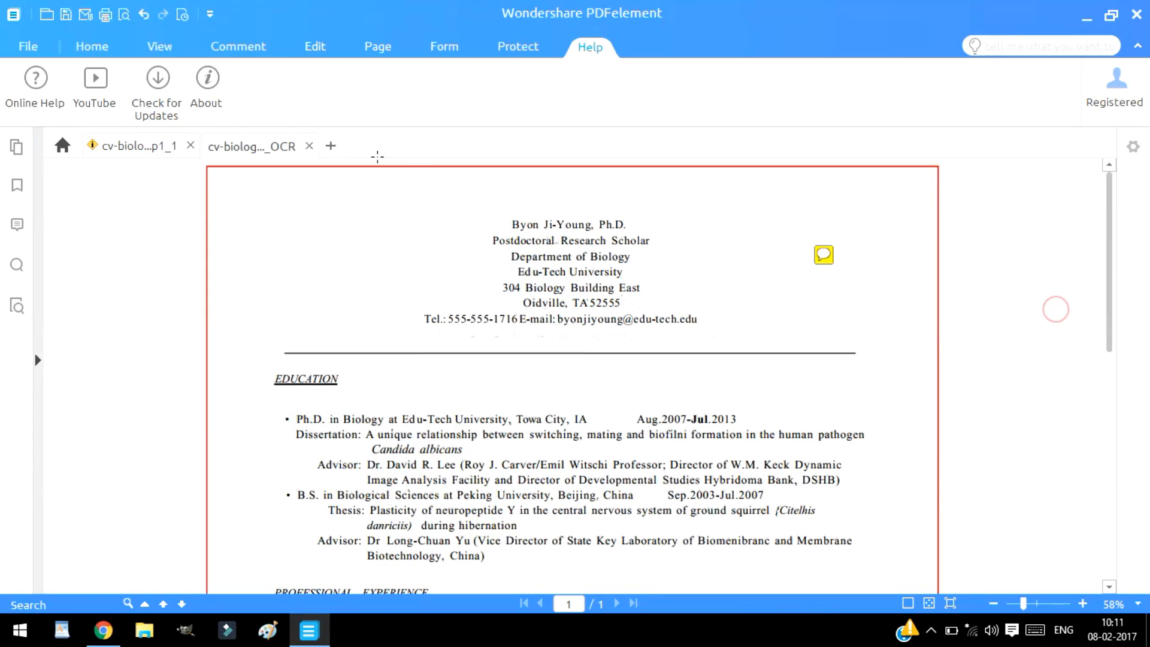
Step: View the file-opening options and recent documents, return to the OCR copy, and minimize the program window
click(23, 47)
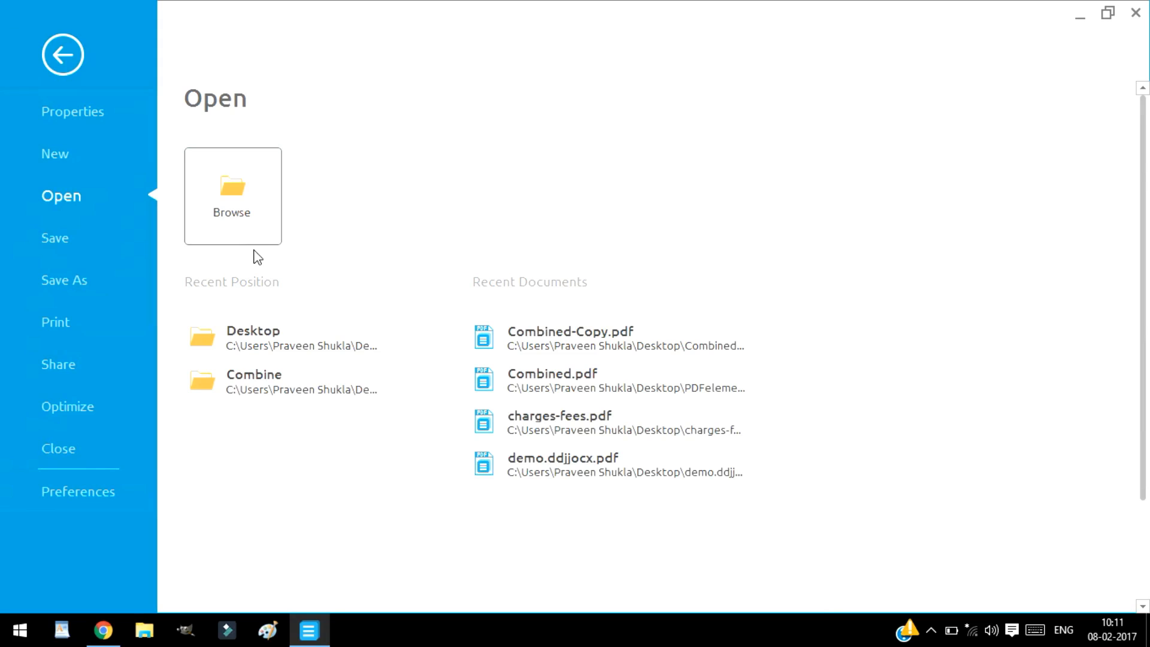
click(70, 50)
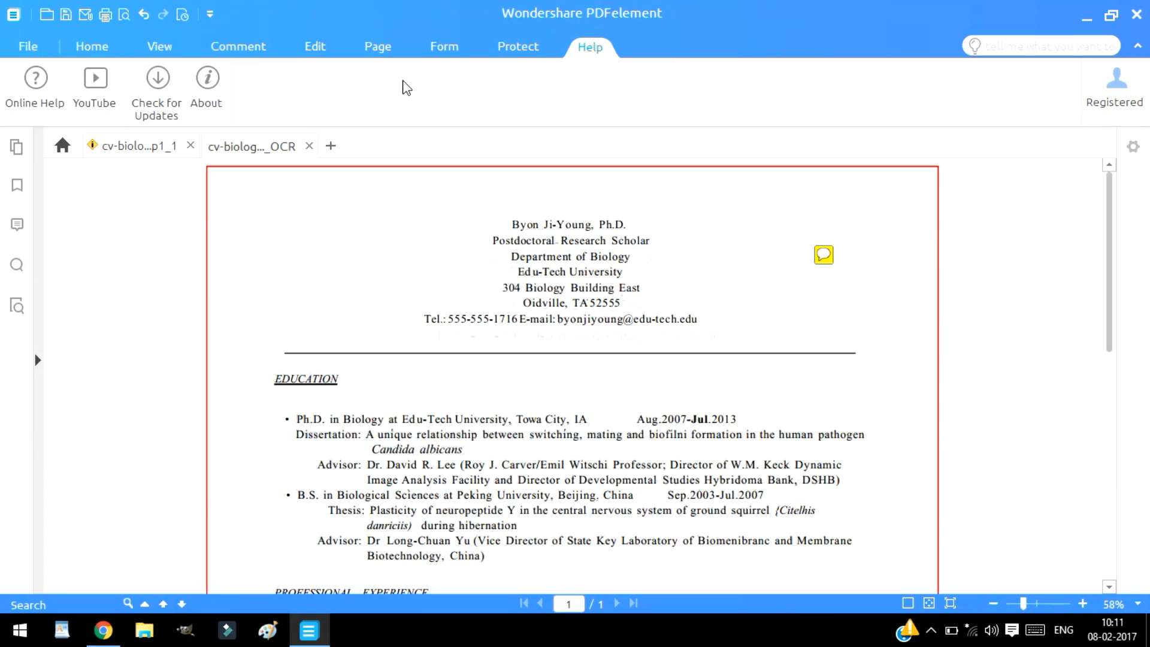
click(1086, 17)
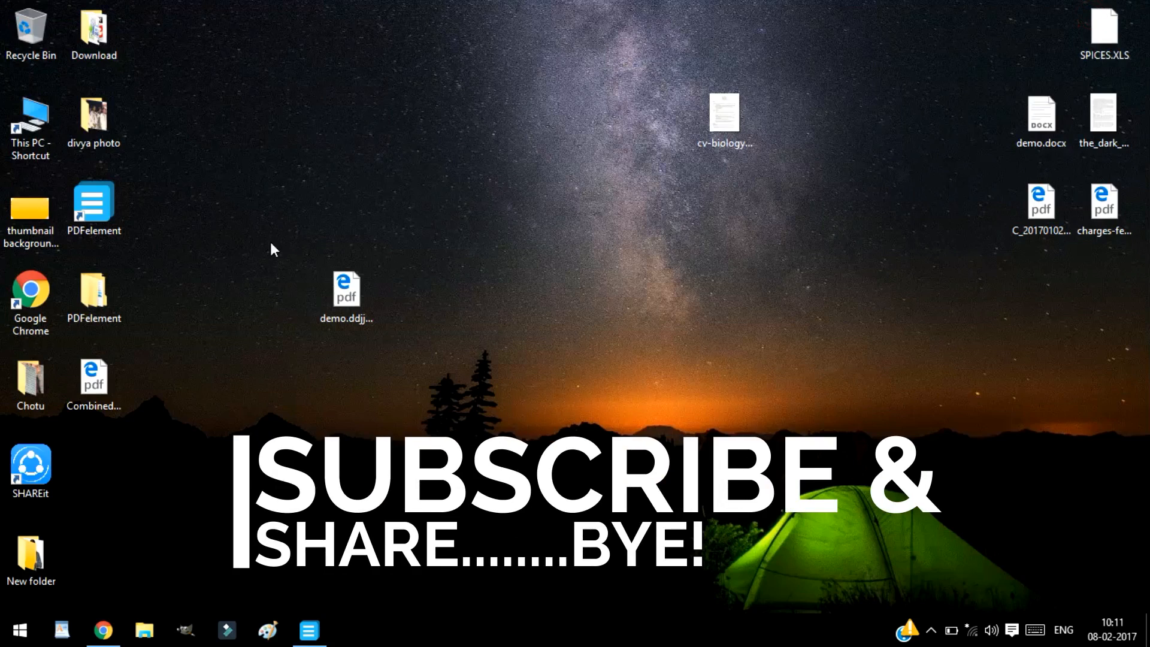